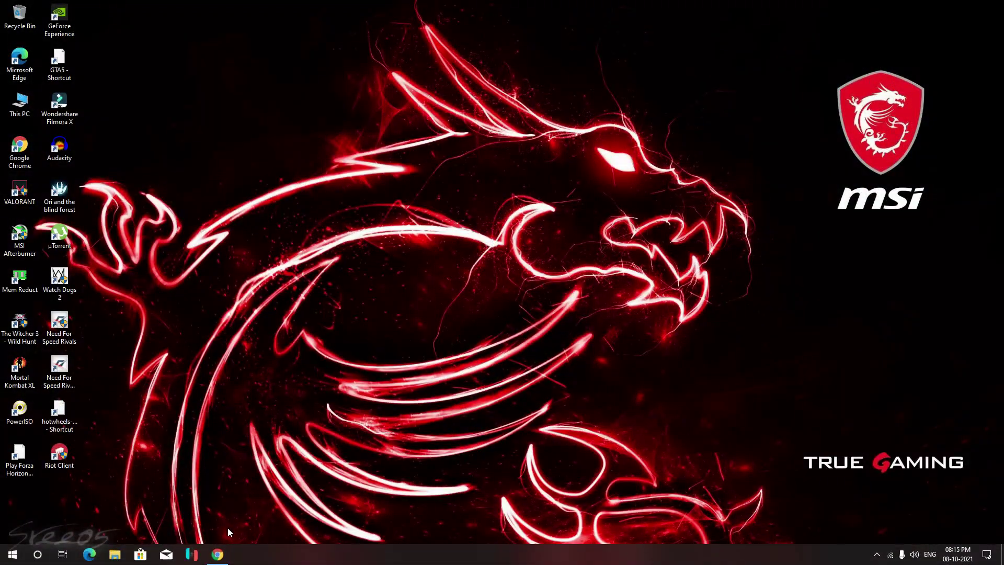
Download EmptyStandbyList.exe from the wj32 page in Chrome to Downloads\Programs
{"action": "left_click", "coordinate": [217, 554]}
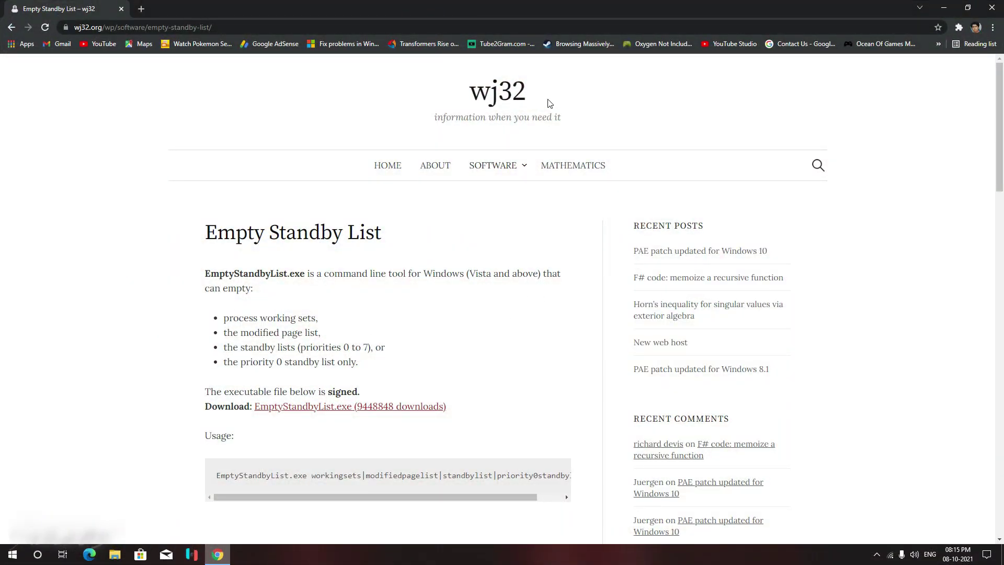
{"action": "left_click", "coordinate": [344, 410]}
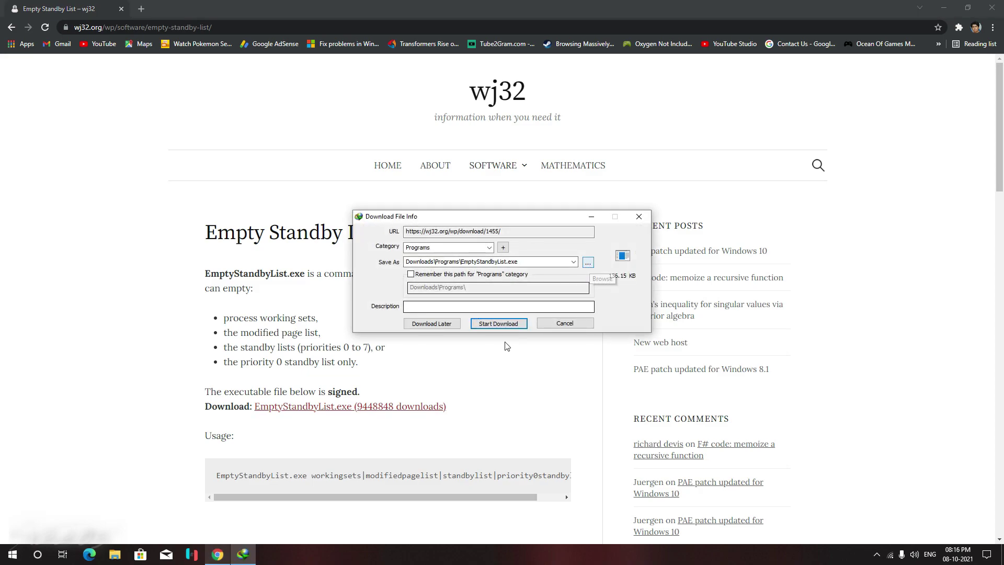
{"action": "left_click", "coordinate": [502, 324]}
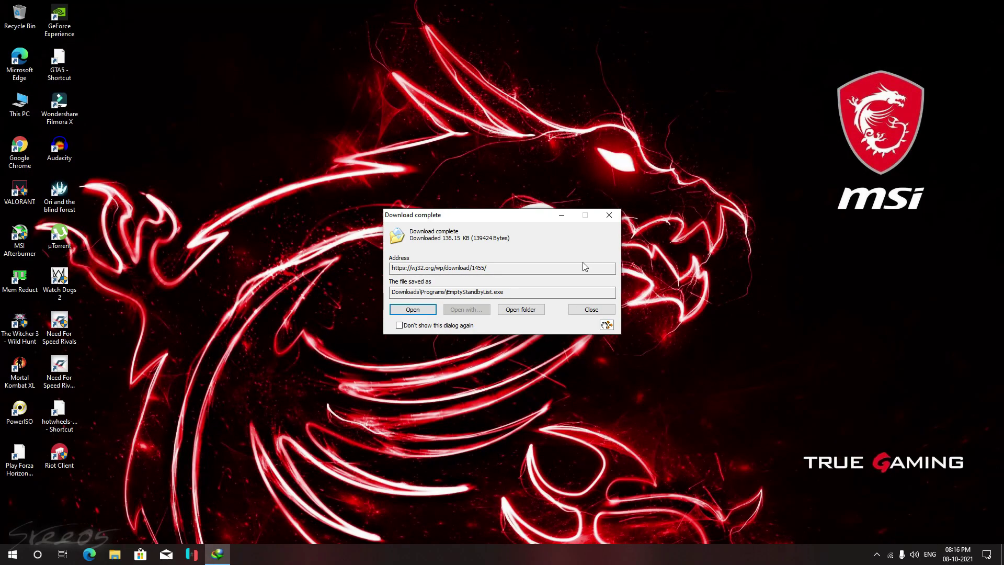
Open the downloads folder and copy the EmptyStandbyList program
{"action": "left_click", "coordinate": [511, 309]}
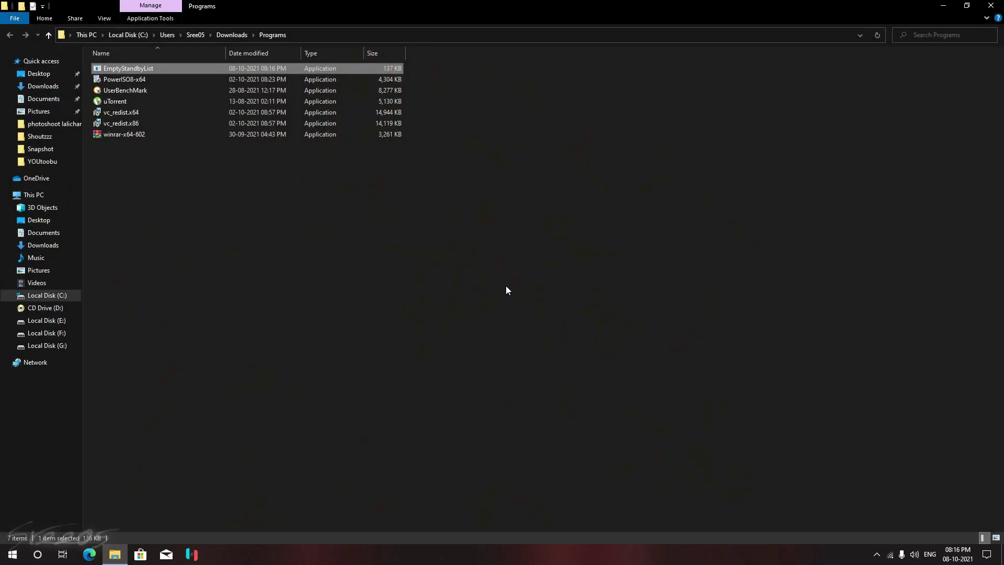
{"action": "right_click", "coordinate": [141, 69]}
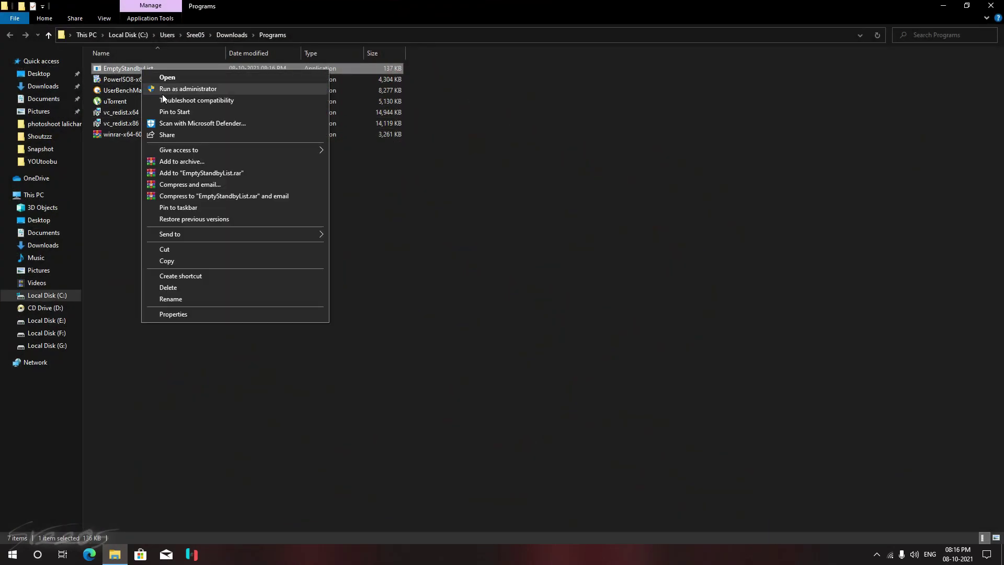
{"action": "left_click", "coordinate": [198, 292]}
Browse to the Empty folder at C:\Program Files\Empty
{"action": "left_click", "coordinate": [16, 195]}
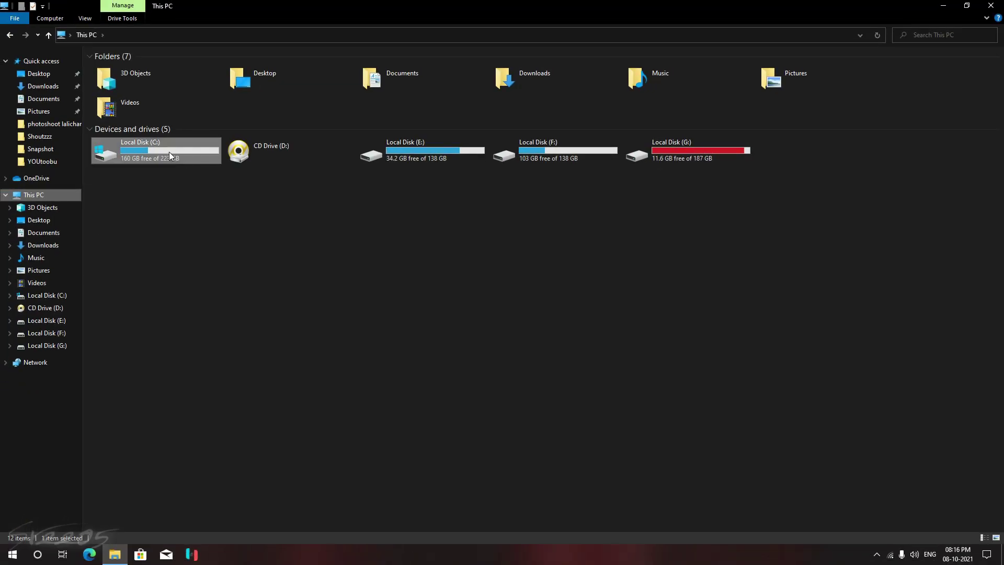
{"action": "double_click", "coordinate": [168, 151]}
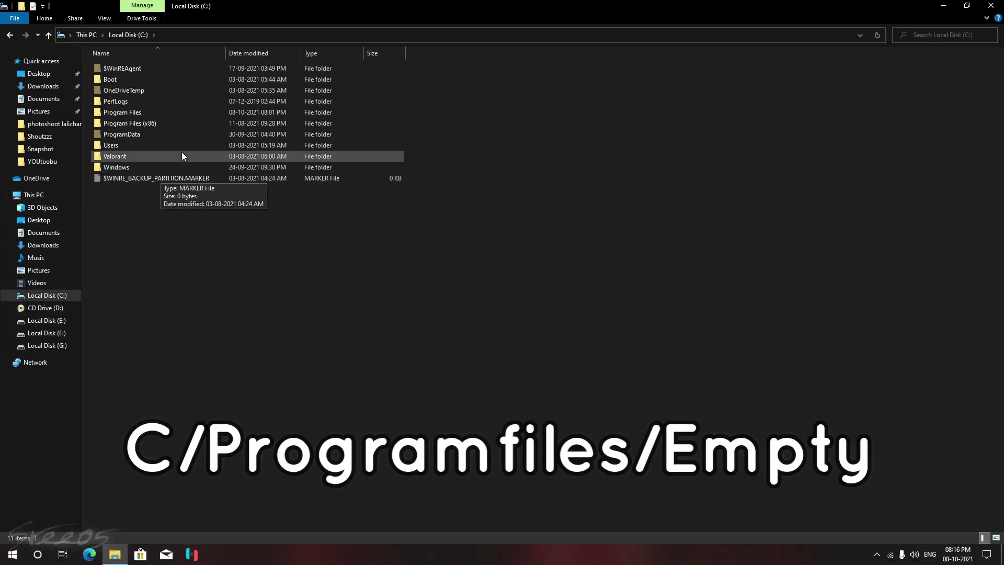
{"action": "double_click", "coordinate": [133, 112]}
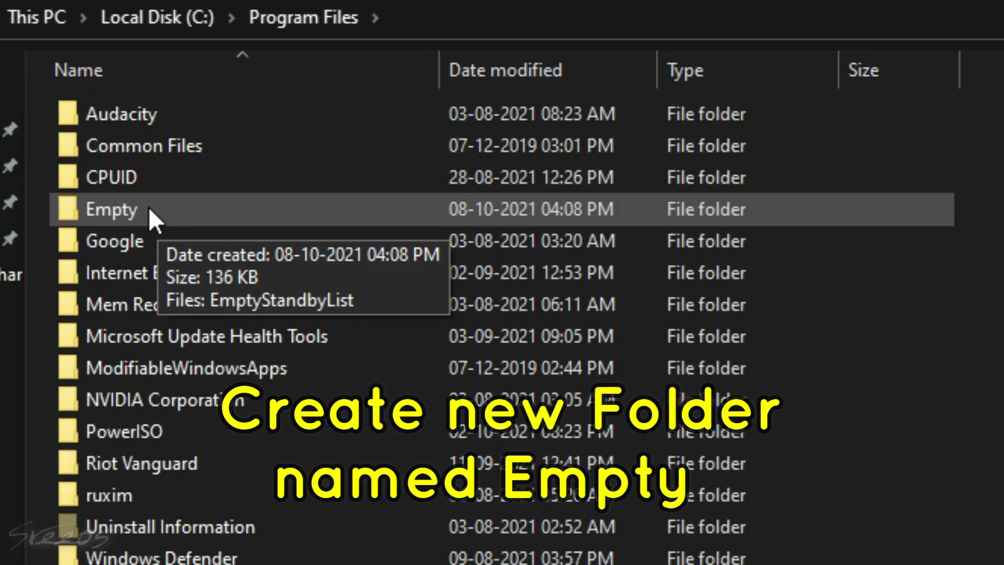
{"action": "double_click", "coordinate": [148, 209]}
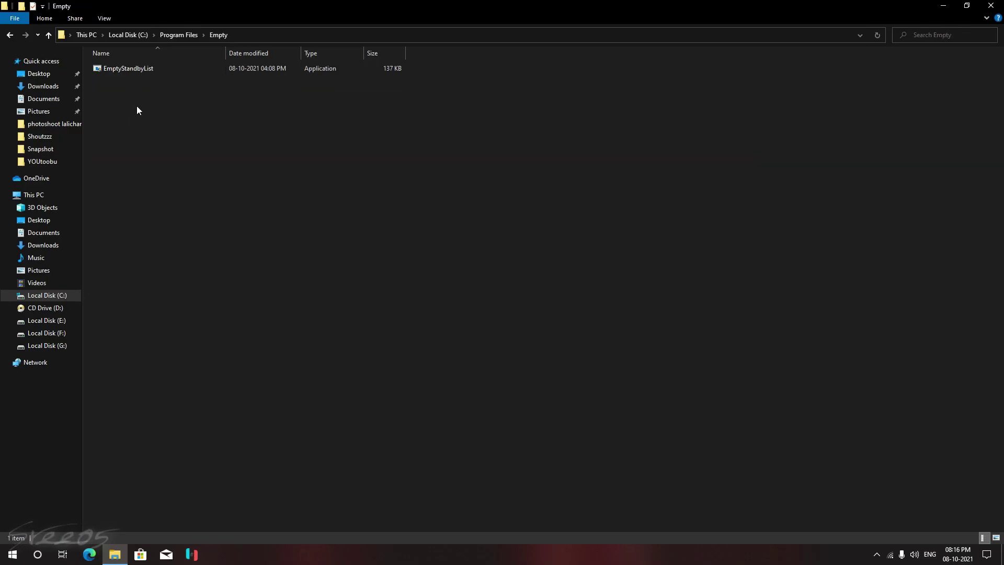
Enable 'Run this program as an administrator' in EmptyStandbyList's Compatibility properties and apply
{"action": "right_click", "coordinate": [136, 106]}
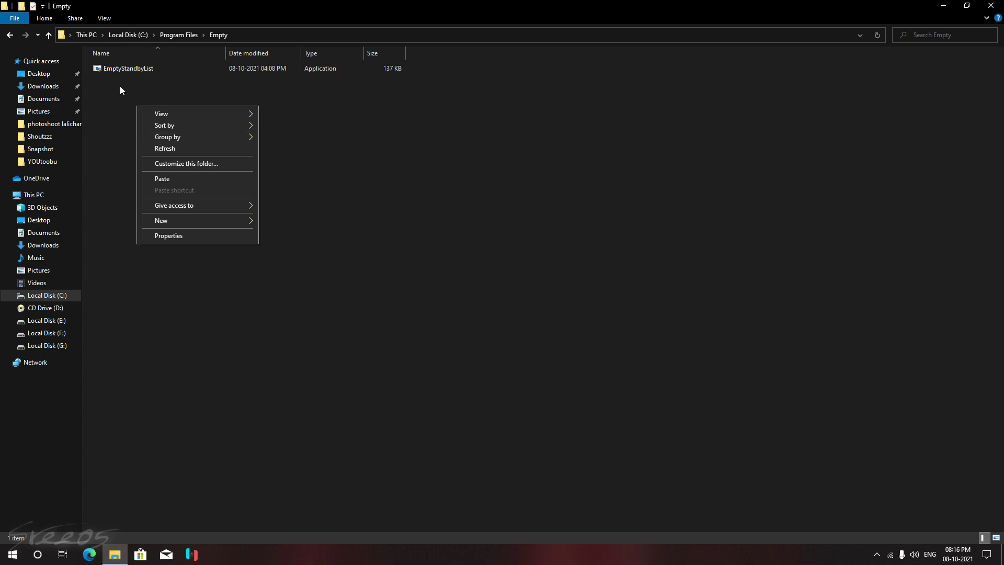
{"action": "left_click", "coordinate": [119, 84]}
{"action": "left_click", "coordinate": [125, 68]}
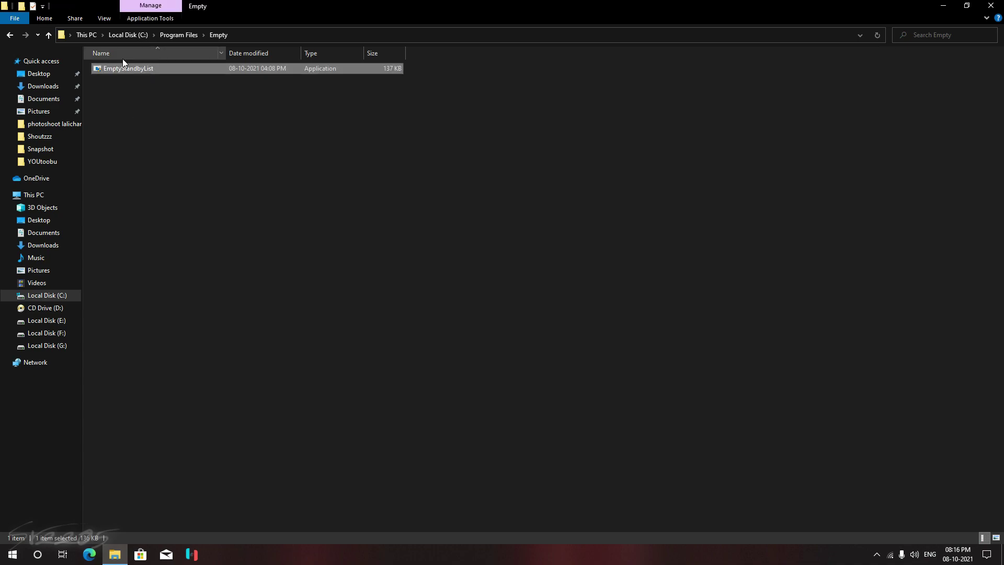
{"action": "left_click", "coordinate": [221, 135]}
{"action": "left_click", "coordinate": [131, 72]}
{"action": "right_click", "coordinate": [130, 71]}
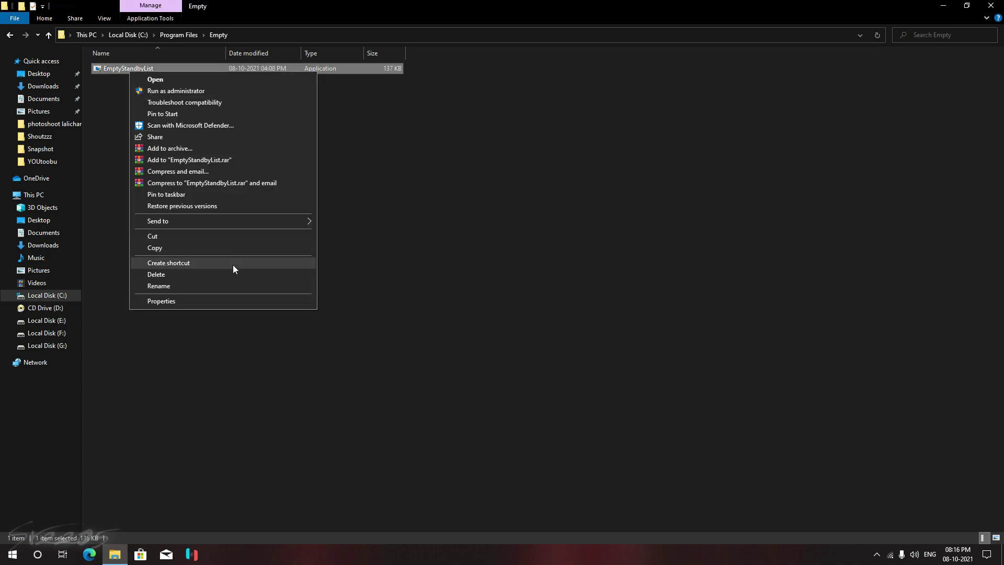
{"action": "left_click", "coordinate": [221, 298]}
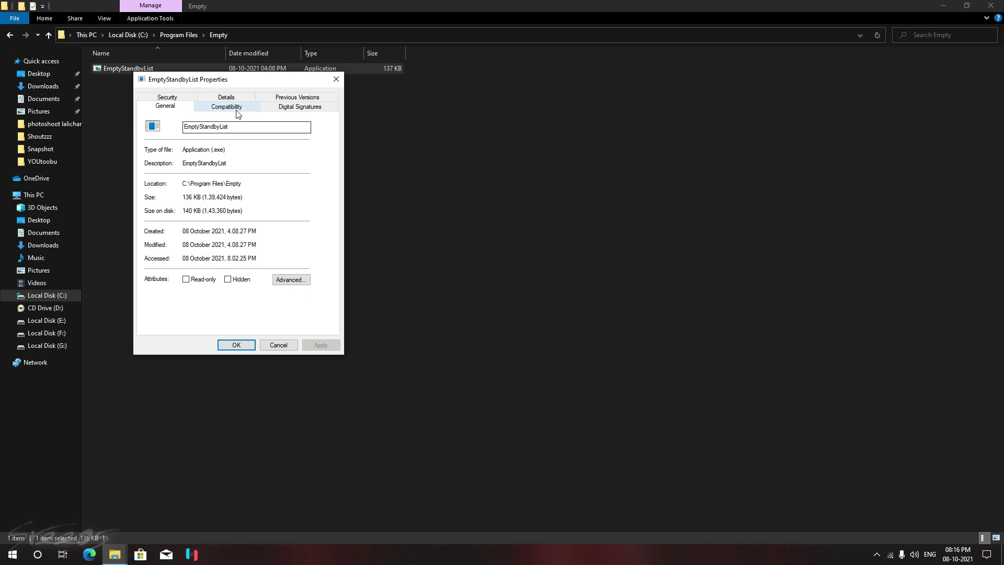
{"action": "left_click", "coordinate": [235, 106]}
{"action": "left_click", "coordinate": [153, 269]}
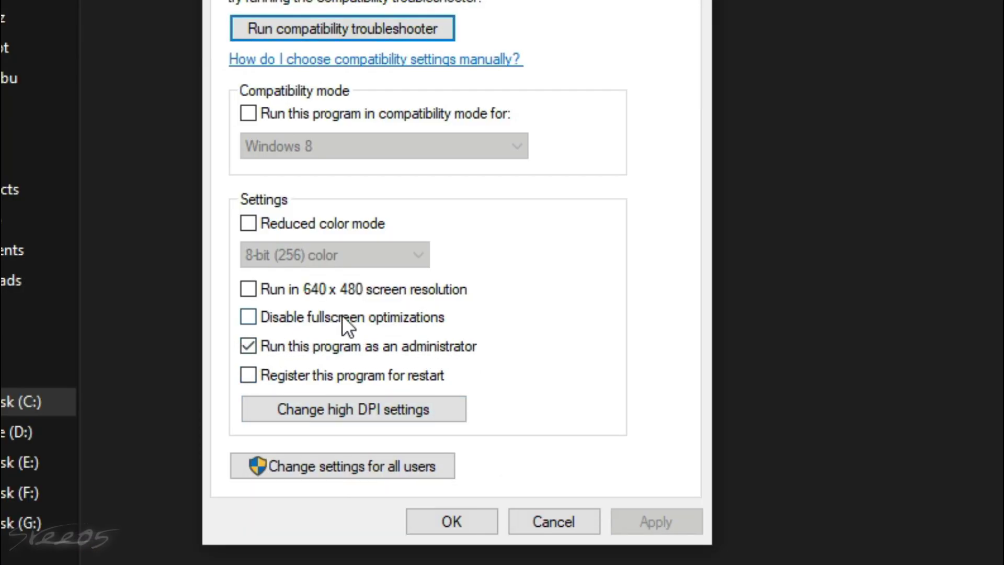
{"action": "double_click", "coordinate": [274, 343]}
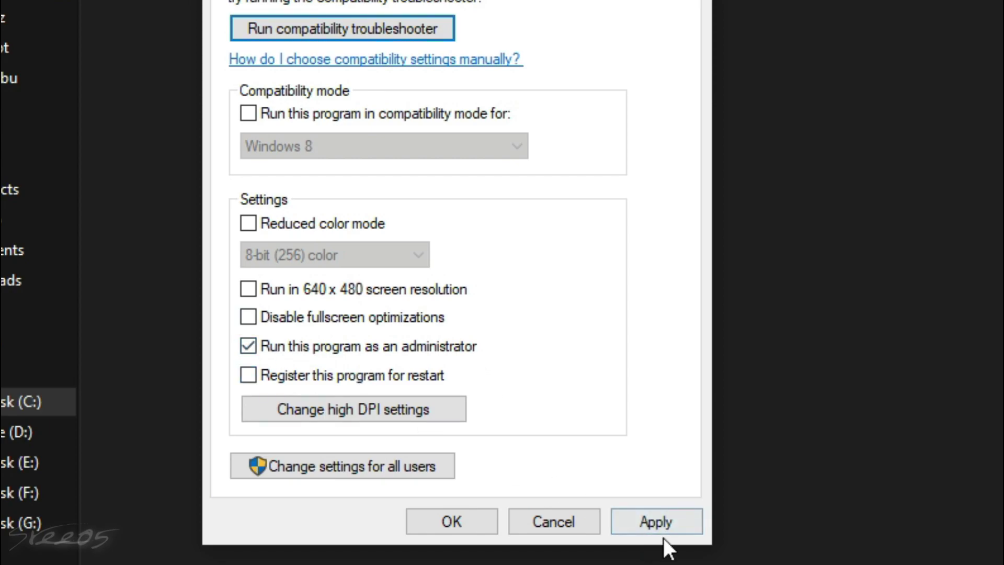
{"action": "left_click", "coordinate": [667, 523]}
{"action": "left_click", "coordinate": [231, 346]}
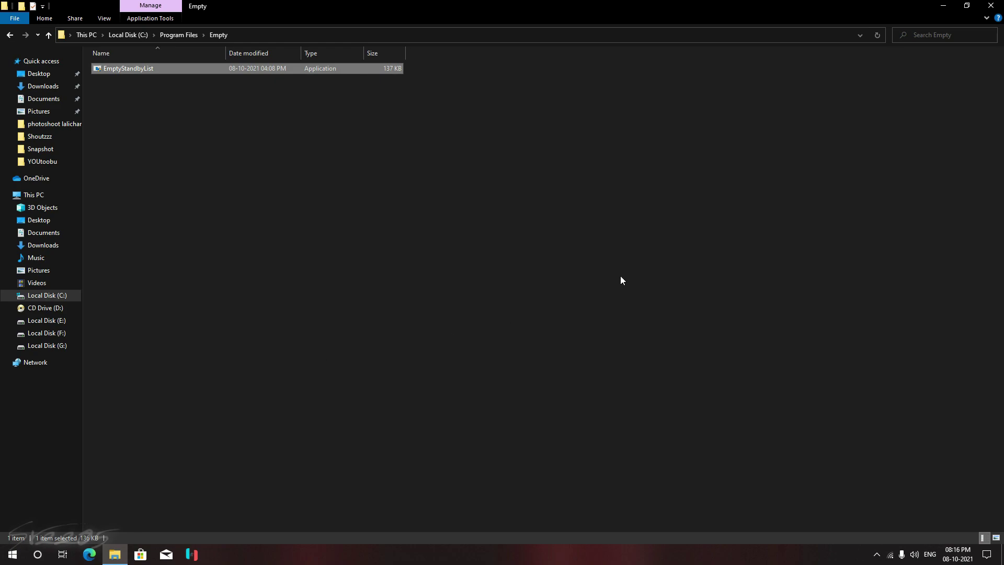
Close File Explorer and launch Task Scheduler from Start search, centring its window
{"action": "left_click", "coordinate": [990, 5]}
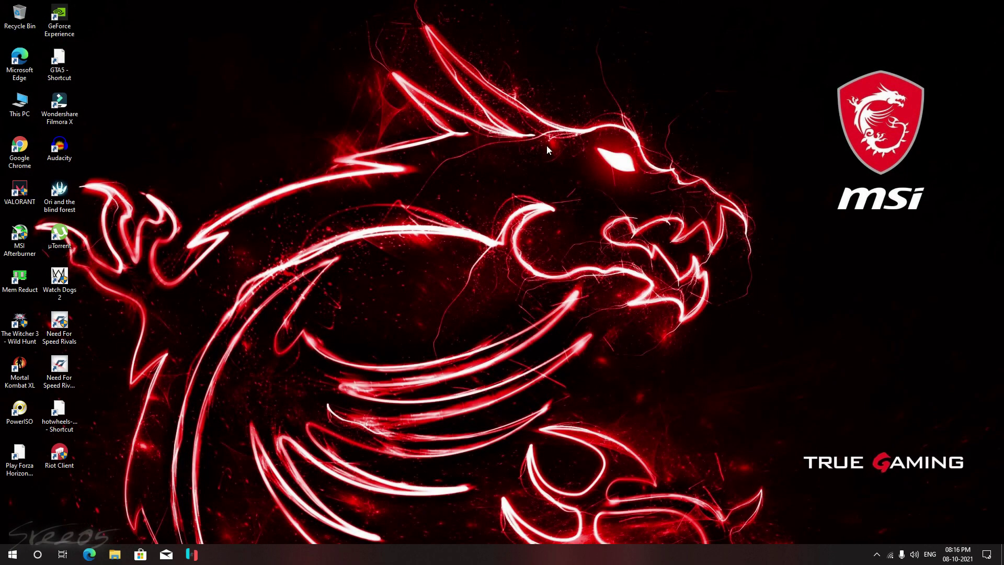
{"action": "key", "text": "super"}
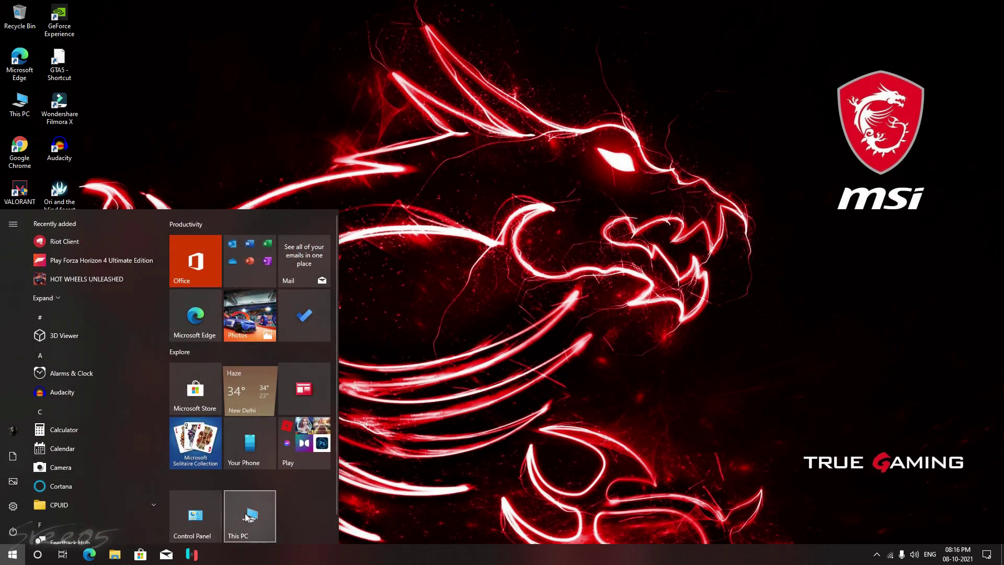
{"action": "type", "text": "t"}
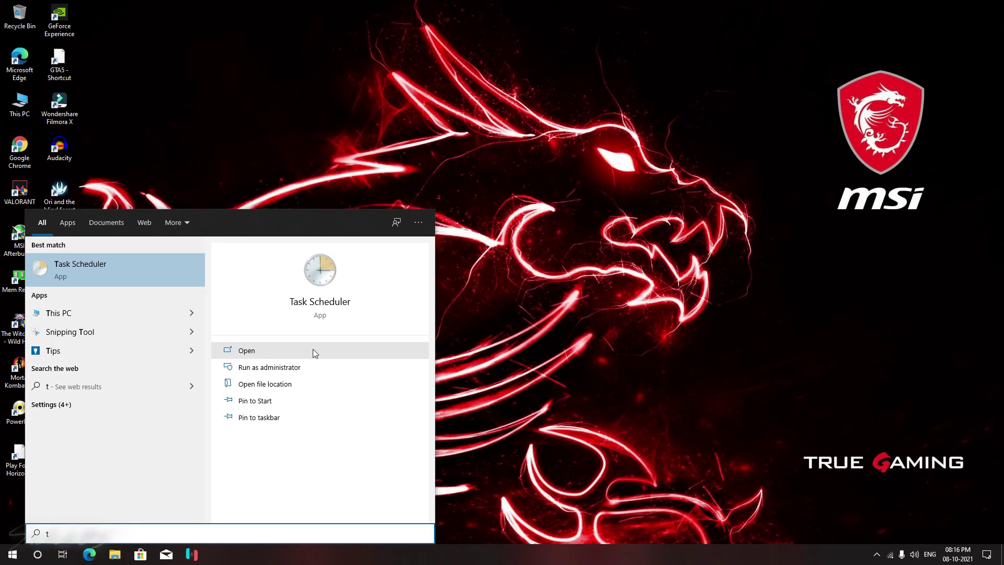
{"action": "left_click", "coordinate": [313, 353]}
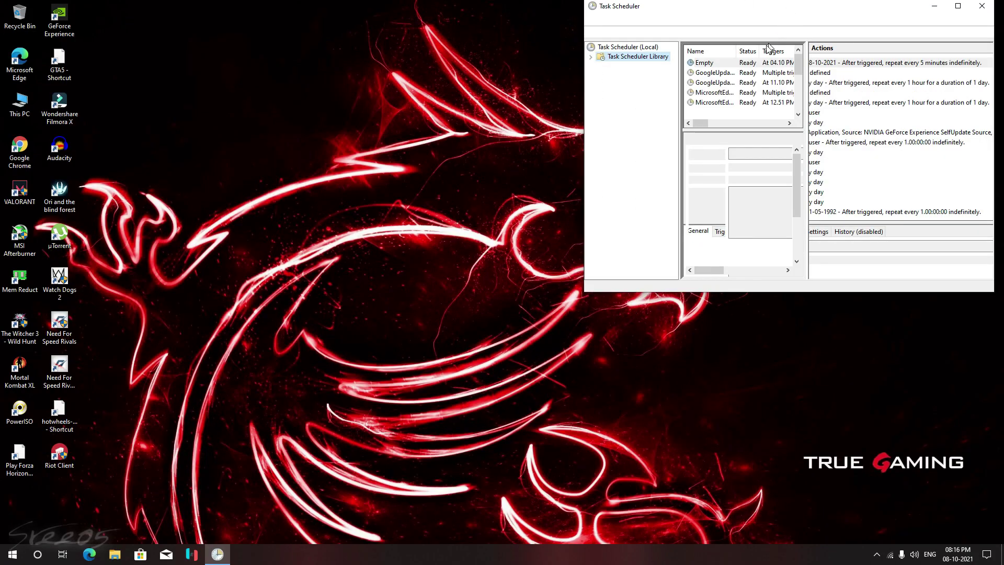
{"action": "left_click_drag", "start_coordinate": [789, 7], "coordinate": [495, 85]}
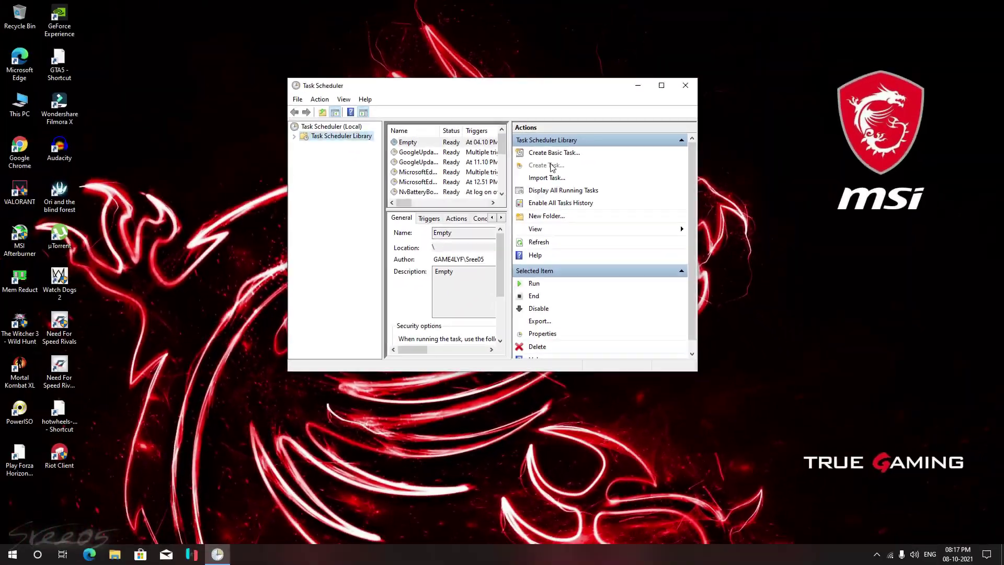
Create a new task named Empty, with Empty also as its description
{"action": "left_click", "coordinate": [601, 164]}
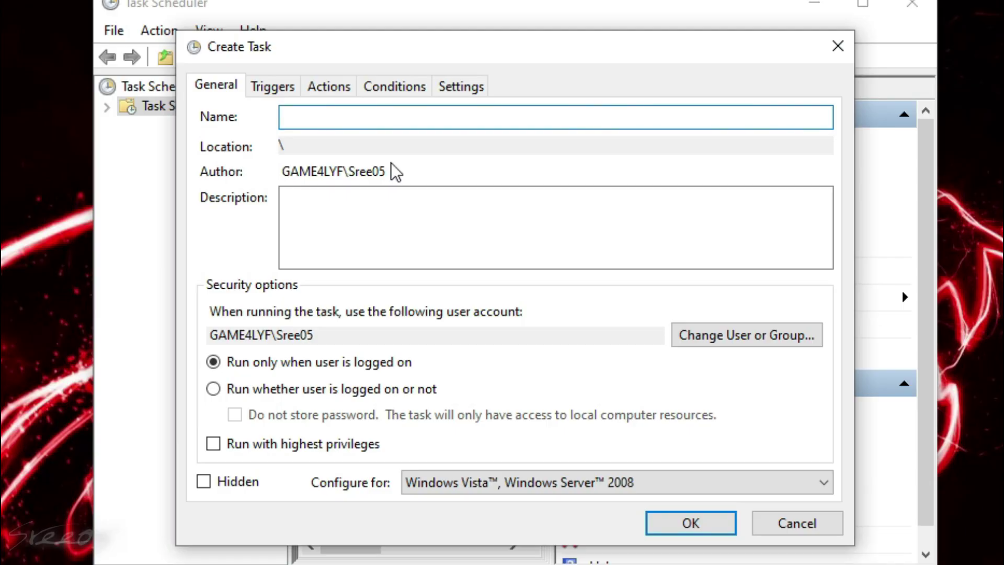
{"action": "type", "text": "E"}
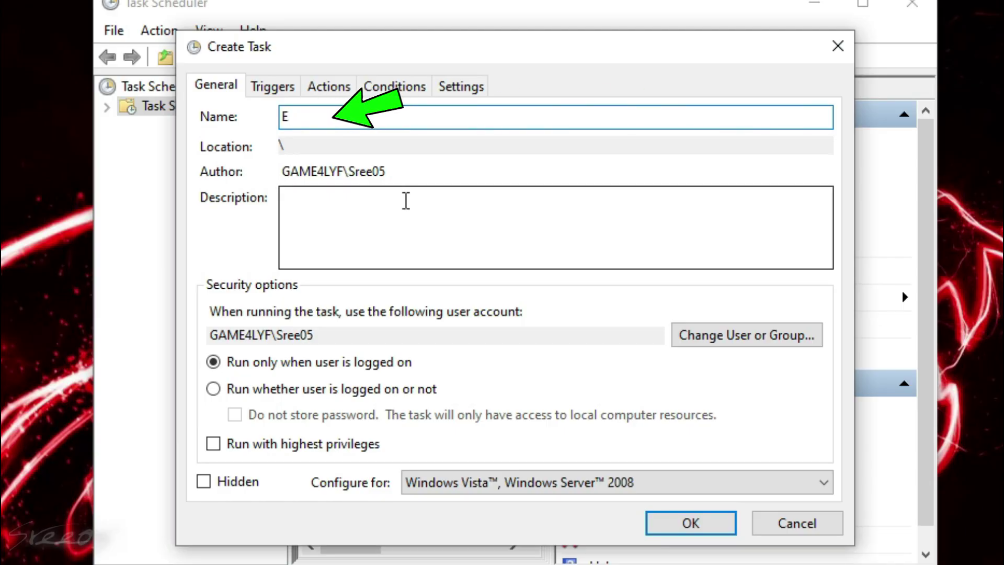
{"action": "type", "text": "mpty"}
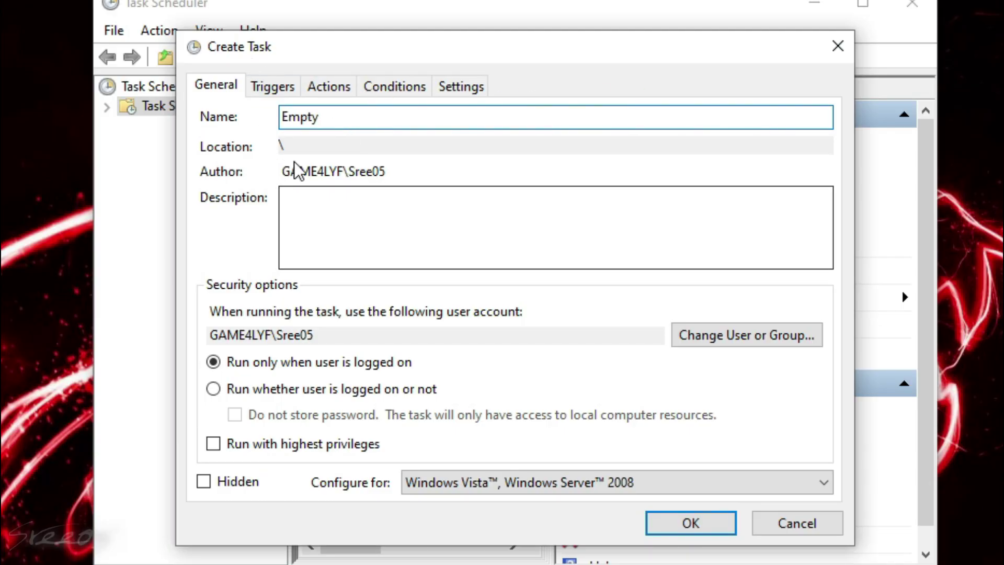
{"action": "left_click_drag", "start_coordinate": [321, 118], "coordinate": [242, 130]}
{"action": "key", "text": "ctrl+c"}
{"action": "left_click", "coordinate": [367, 229]}
{"action": "key", "text": "ctrl+v"}
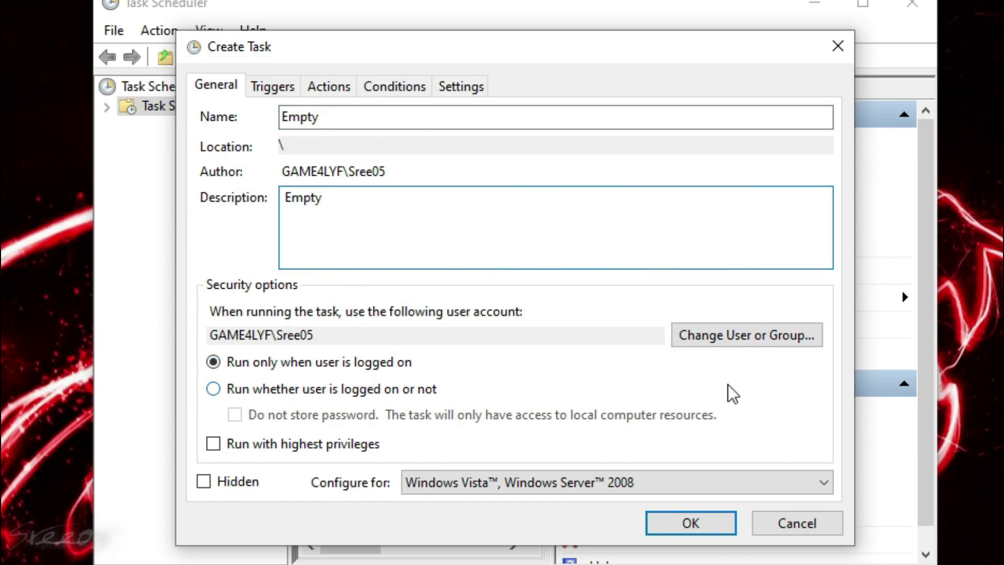
Set the task's user account to SYSTEM
{"action": "left_click", "coordinate": [745, 348]}
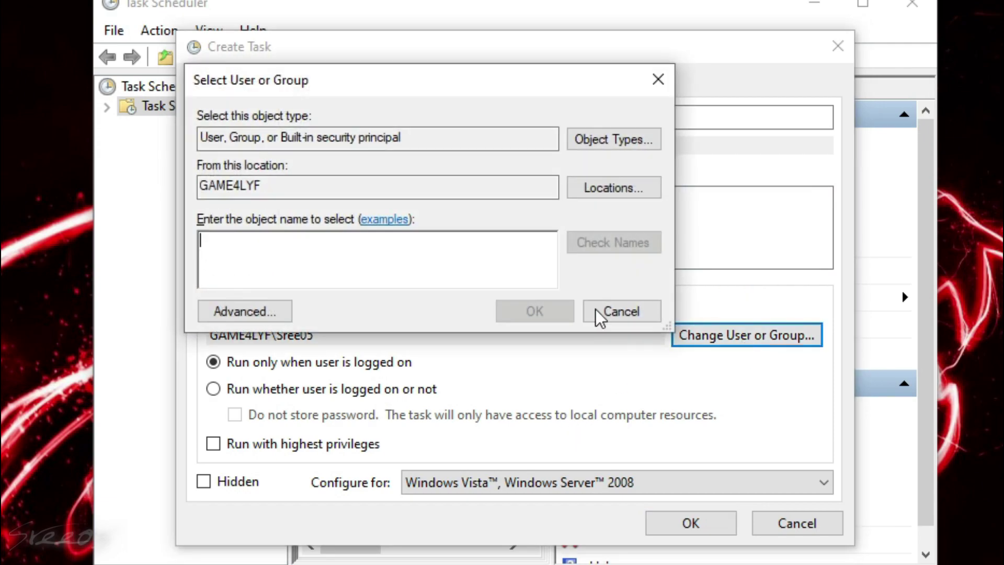
{"action": "left_click", "coordinate": [264, 314]}
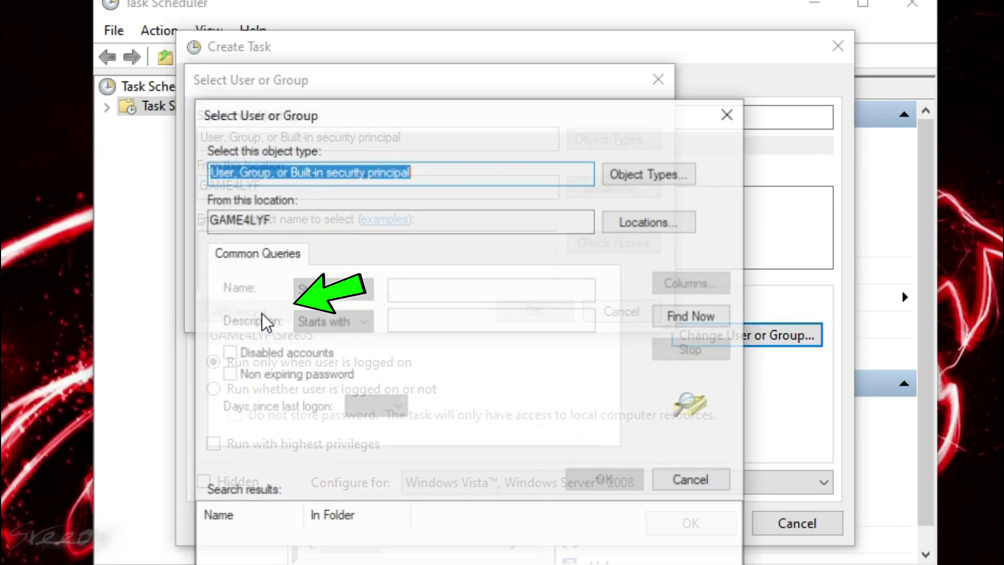
{"action": "left_click", "coordinate": [672, 317]}
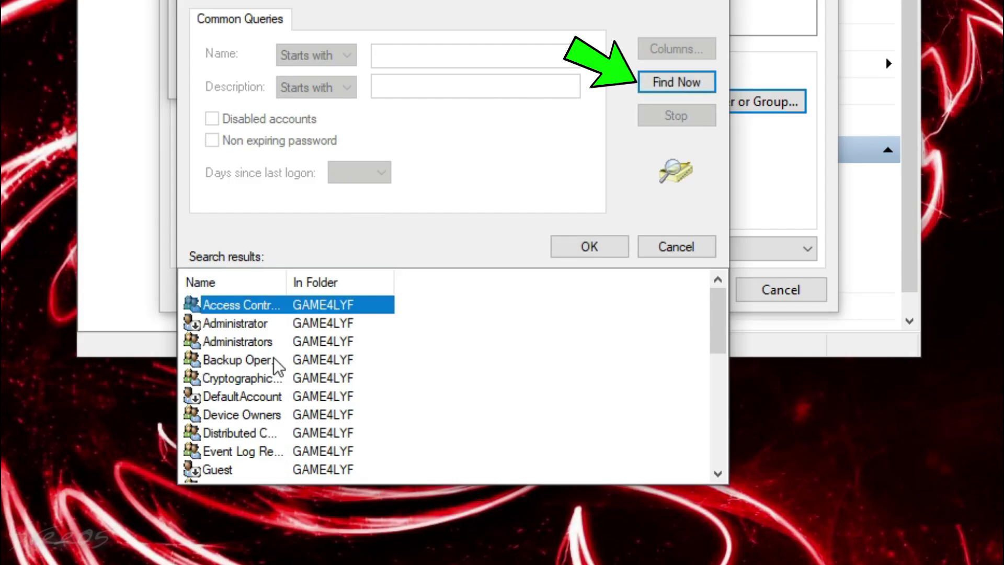
{"action": "scroll", "coordinate": [277, 366], "scroll_direction": "down", "scroll_amount": 6}
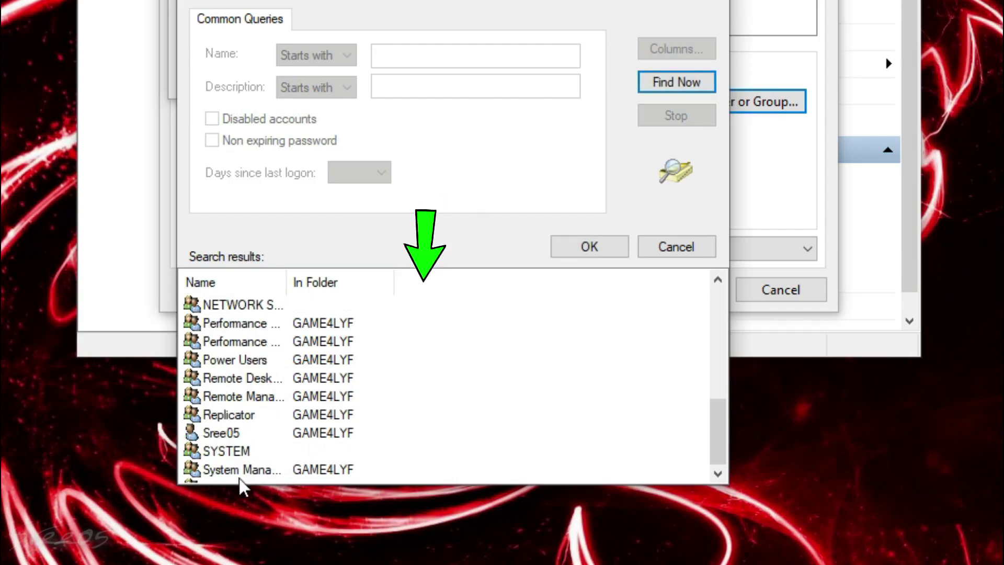
{"action": "left_click", "coordinate": [278, 416]}
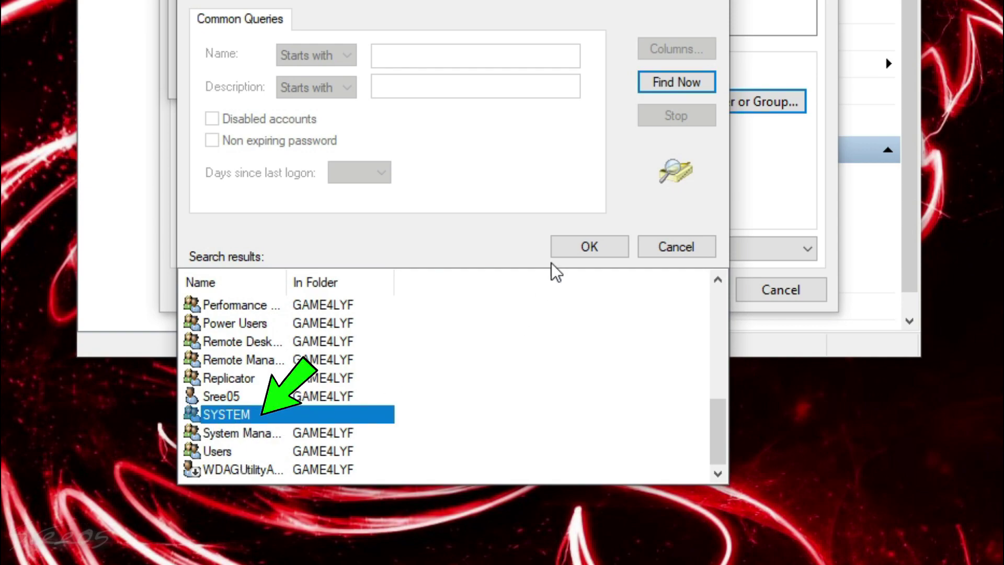
{"action": "left_click", "coordinate": [560, 251]}
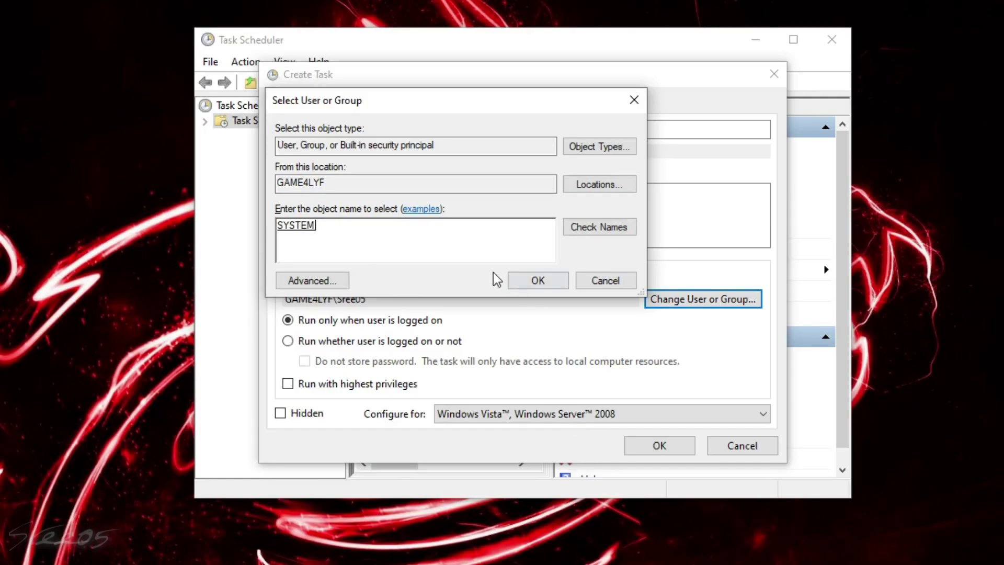
{"action": "left_click", "coordinate": [531, 280]}
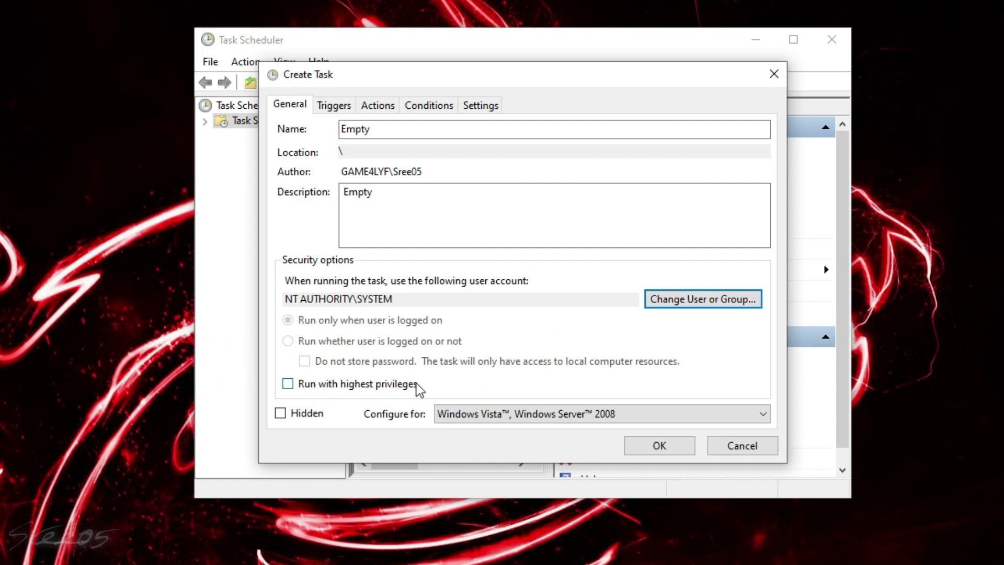
Turn on Run with highest privileges and configure the task for Windows 10
{"action": "left_click", "coordinate": [288, 383]}
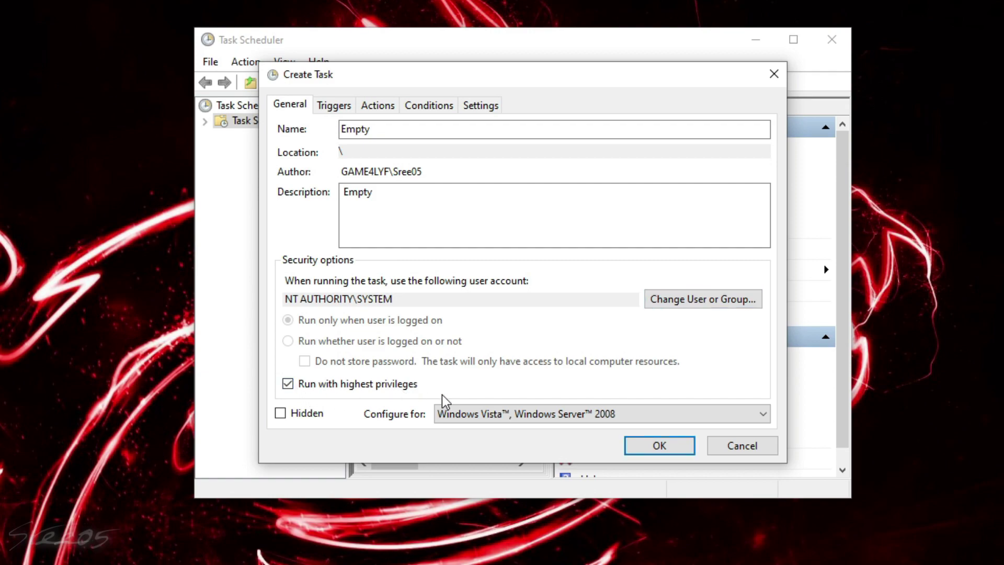
{"action": "left_click", "coordinate": [460, 414]}
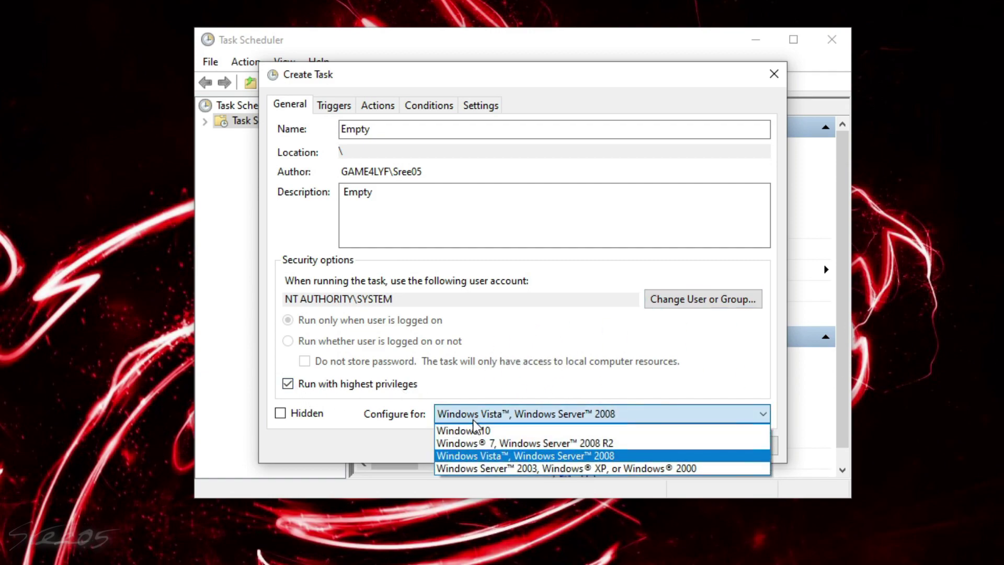
{"action": "left_click", "coordinate": [474, 430]}
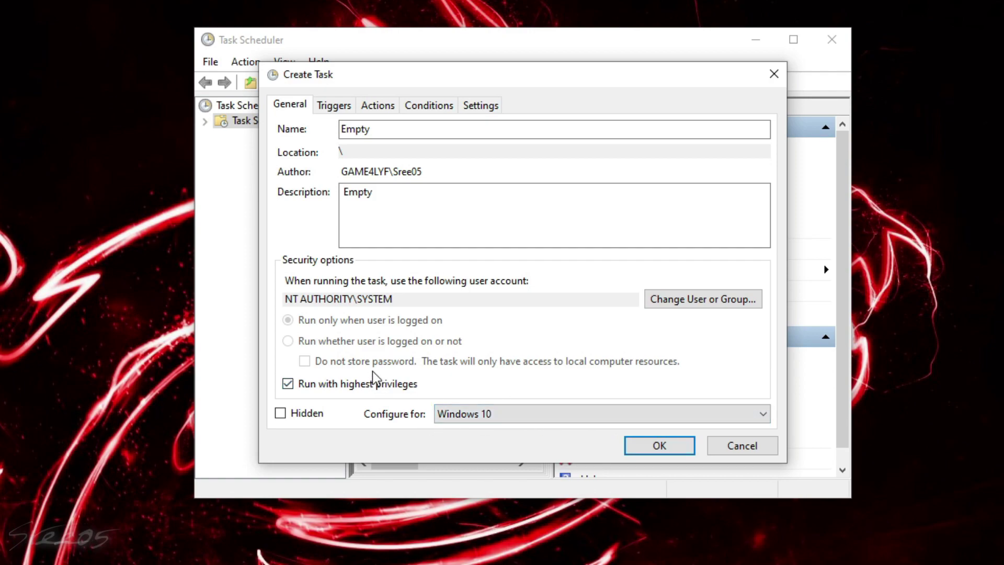
Add a trigger that repeats the task every 5 minutes for an indefinite duration
{"action": "left_click", "coordinate": [333, 106]}
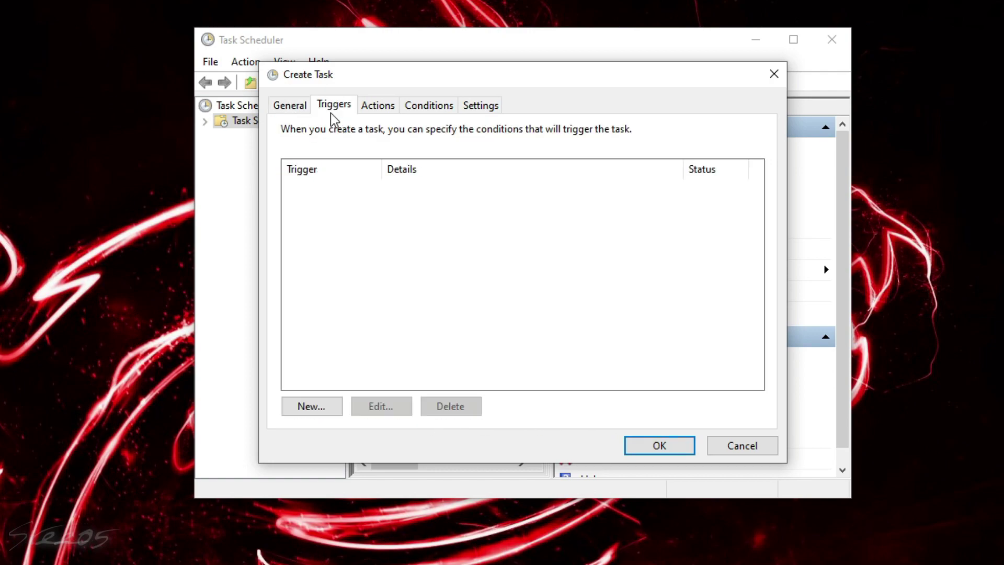
{"action": "left_click", "coordinate": [335, 416]}
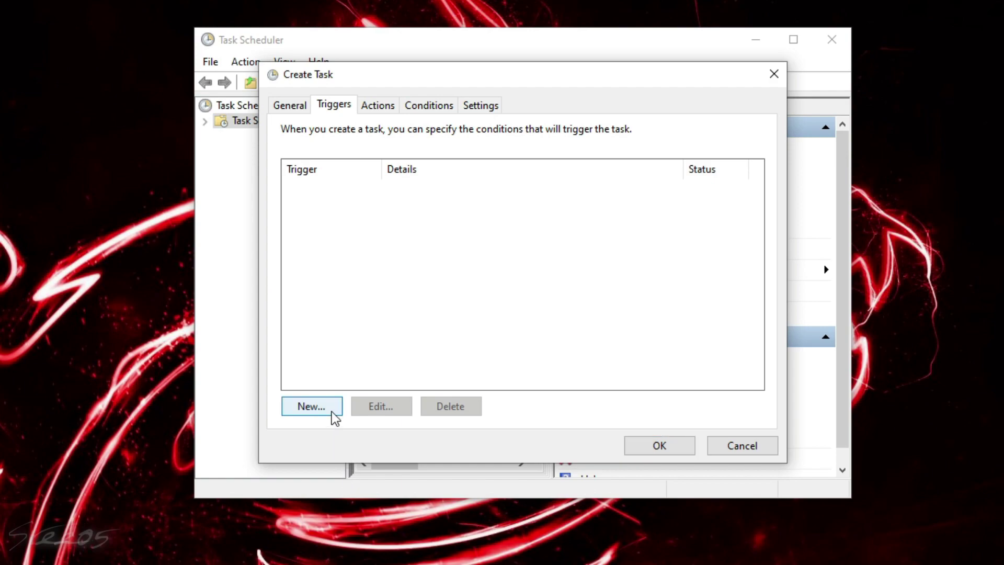
{"action": "left_click", "coordinate": [331, 414]}
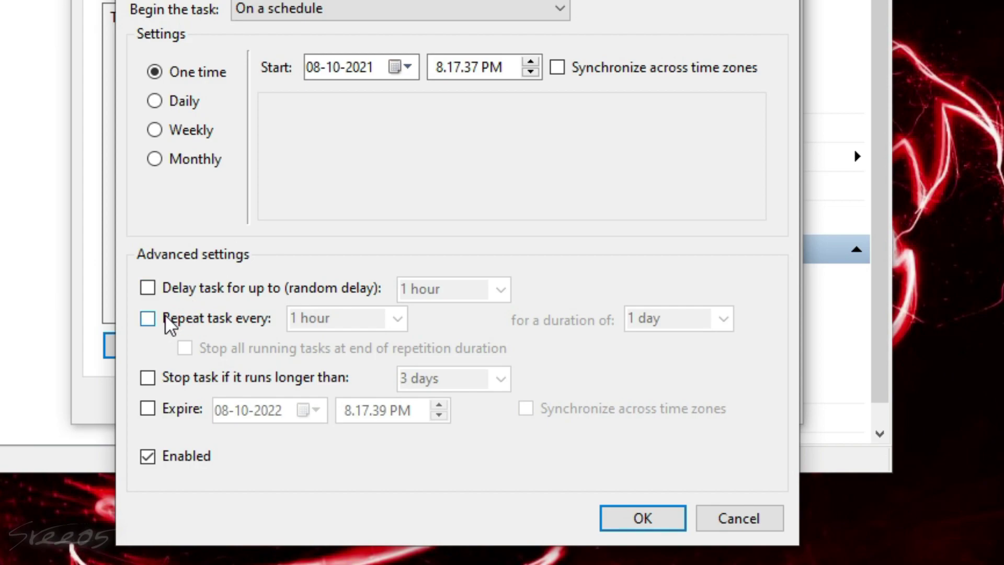
{"action": "left_click", "coordinate": [322, 386]}
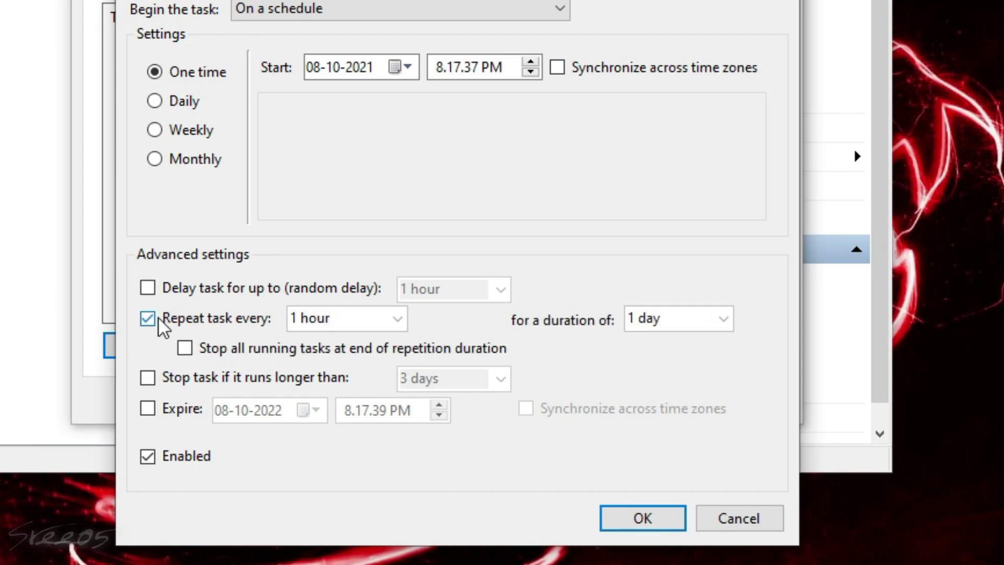
{"action": "left_click", "coordinate": [399, 320]}
{"action": "left_click", "coordinate": [361, 345]}
{"action": "left_click", "coordinate": [708, 321]}
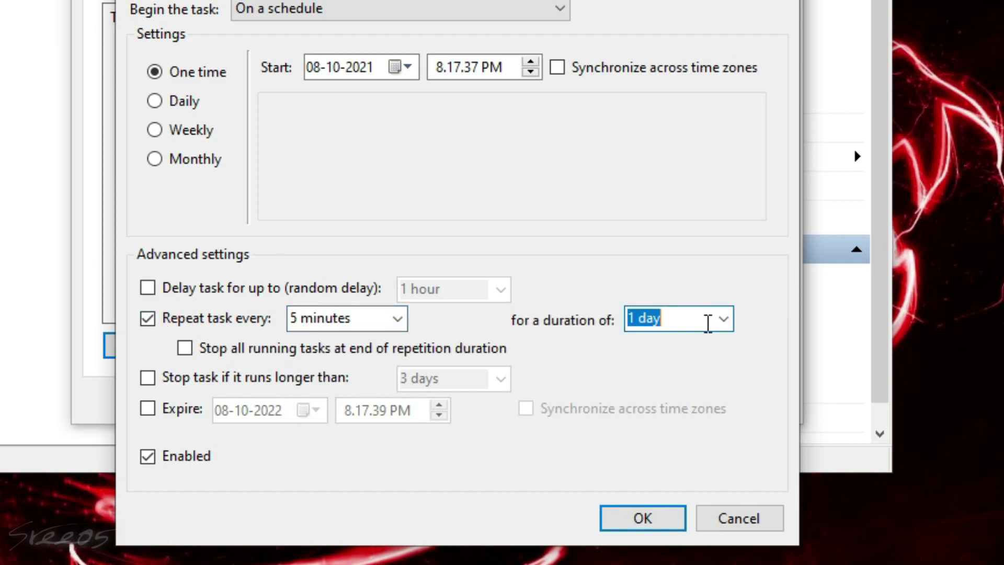
{"action": "left_click", "coordinate": [720, 324]}
{"action": "left_click", "coordinate": [689, 342]}
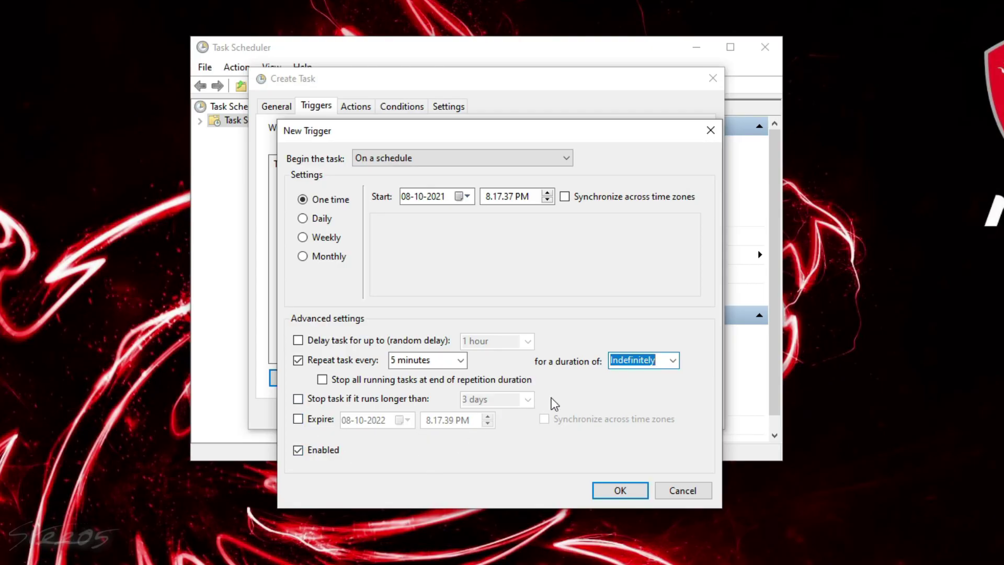
{"action": "left_click", "coordinate": [620, 490]}
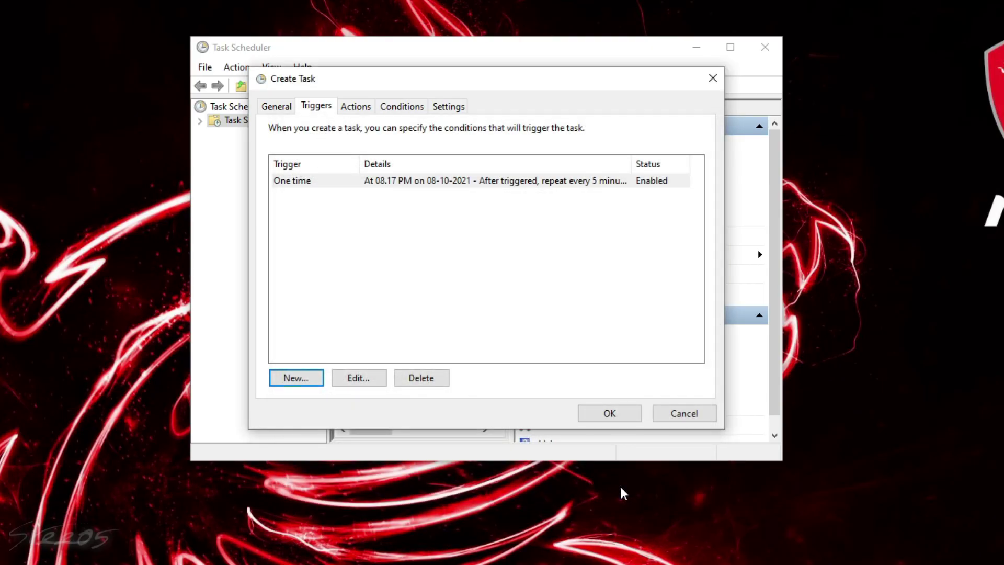
Add a start-a-program action for C:\Program Files\Empty\EmptyStandbyList.exe
{"action": "left_click", "coordinate": [358, 112]}
{"action": "left_click", "coordinate": [309, 379]}
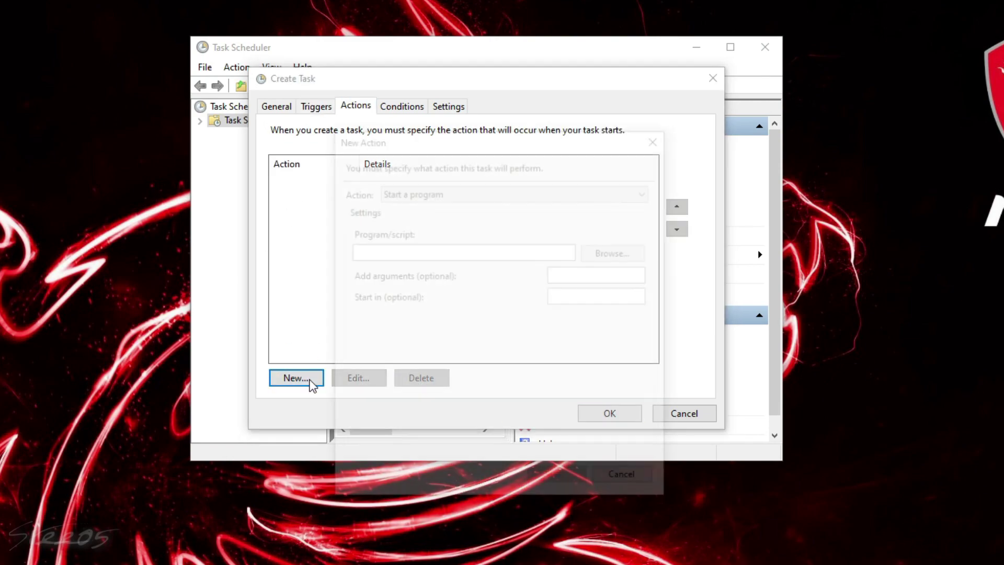
{"action": "left_click", "coordinate": [611, 251]}
{"action": "left_click", "coordinate": [403, 336]}
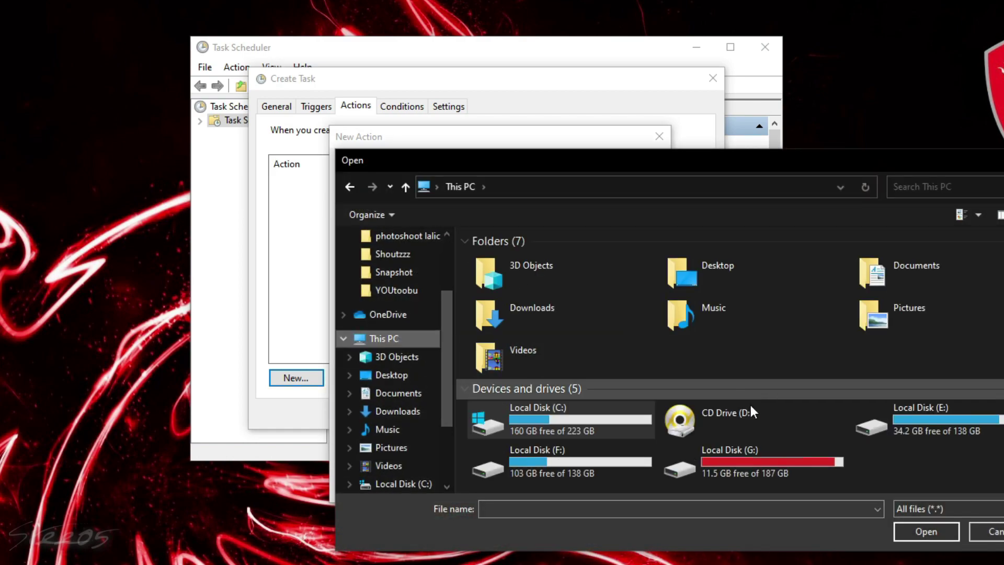
{"action": "double_click", "coordinate": [582, 415]}
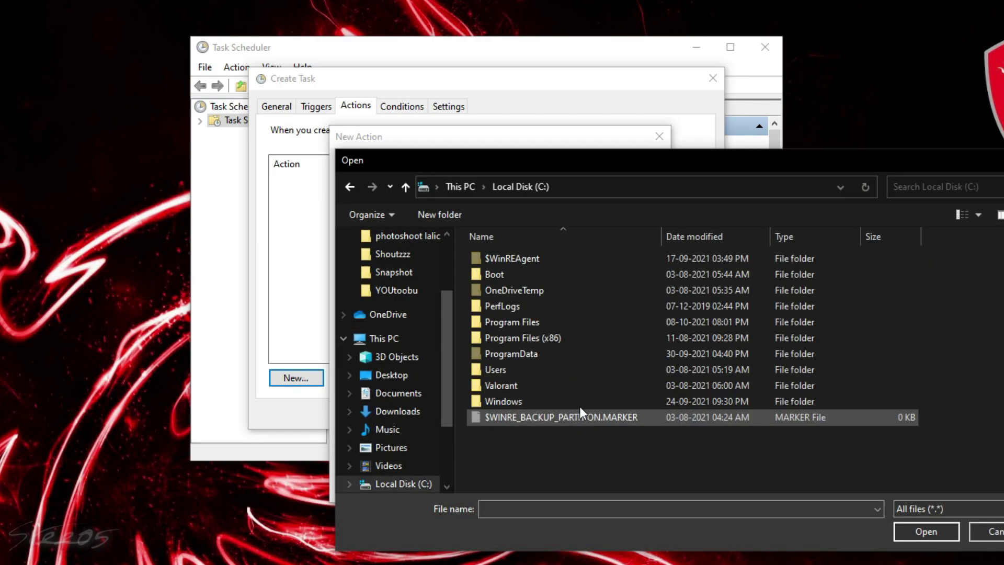
{"action": "double_click", "coordinate": [509, 323]}
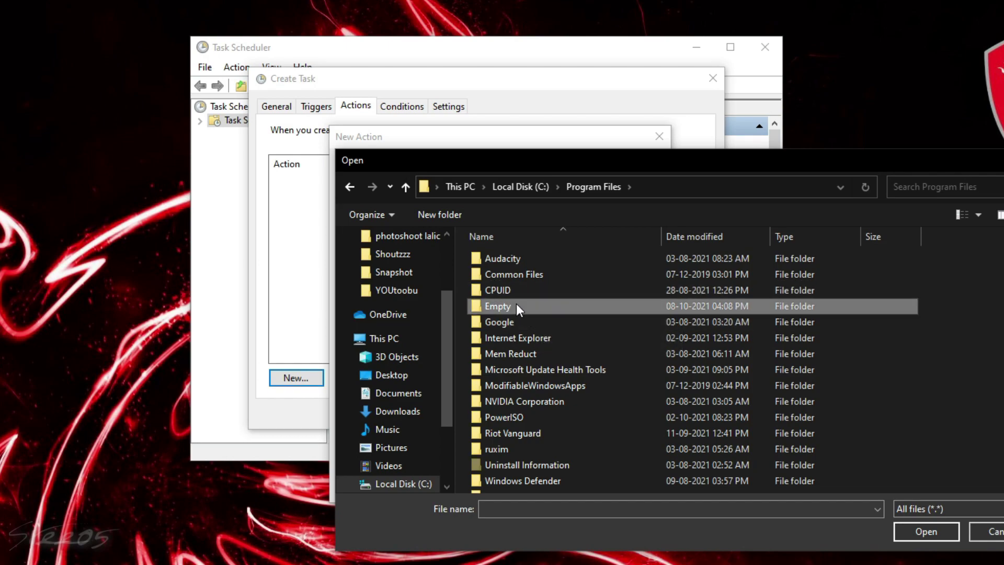
{"action": "double_click", "coordinate": [516, 305]}
{"action": "left_click", "coordinate": [508, 259]}
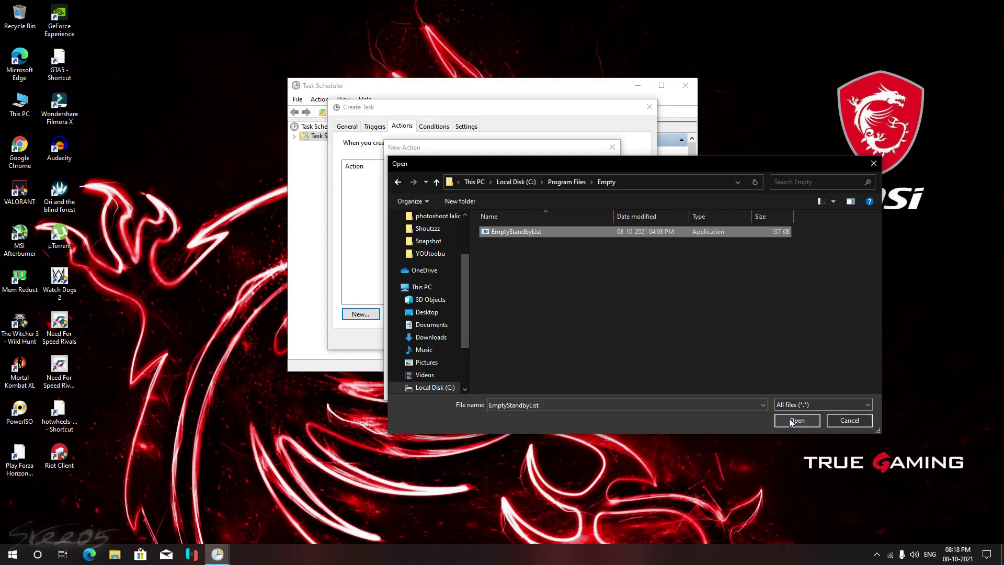
{"action": "left_click", "coordinate": [923, 531]}
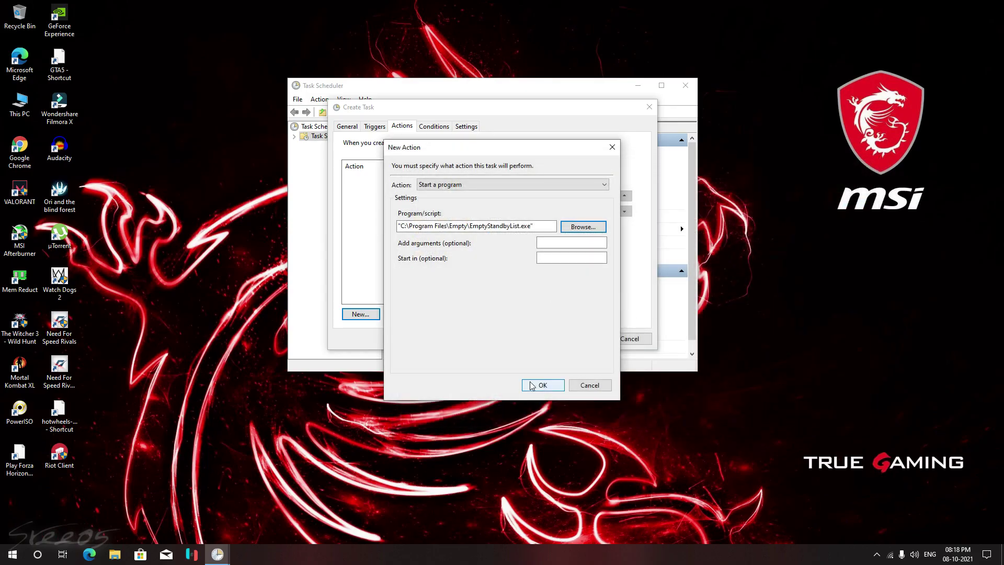
{"action": "left_click", "coordinate": [532, 386]}
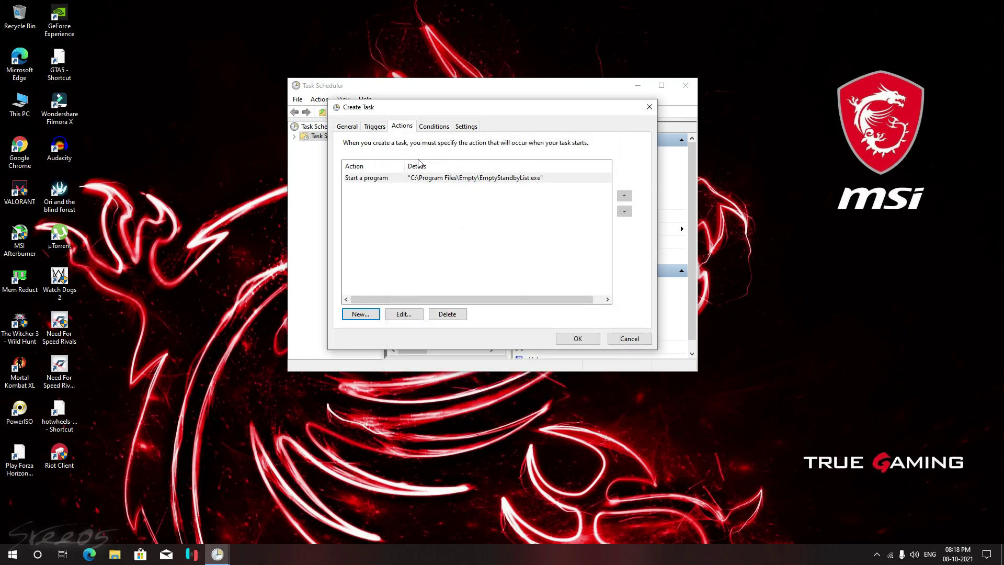
Check the Conditions and Settings tabs, then save the Empty task
{"action": "left_click", "coordinate": [434, 127]}
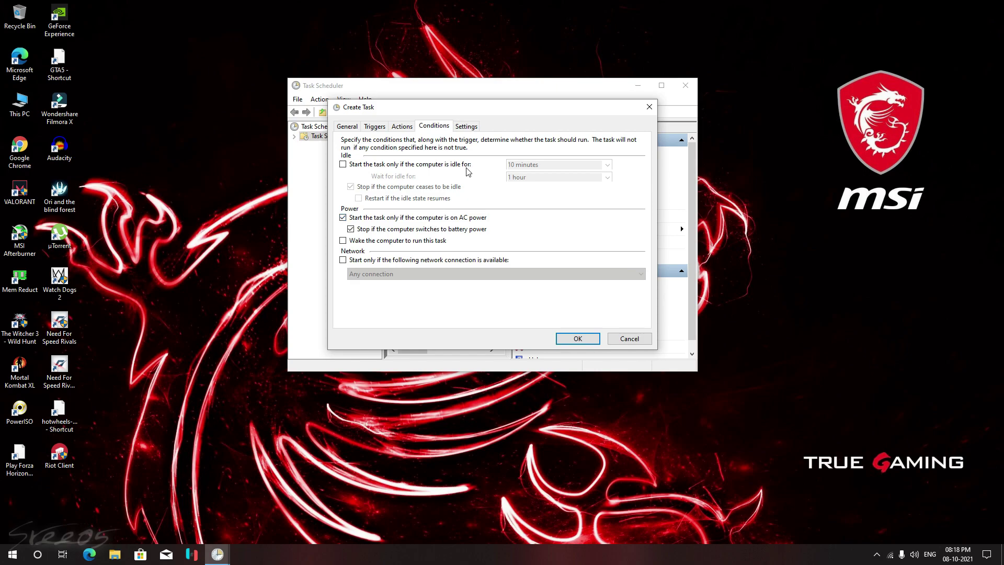
{"action": "left_click", "coordinate": [475, 131]}
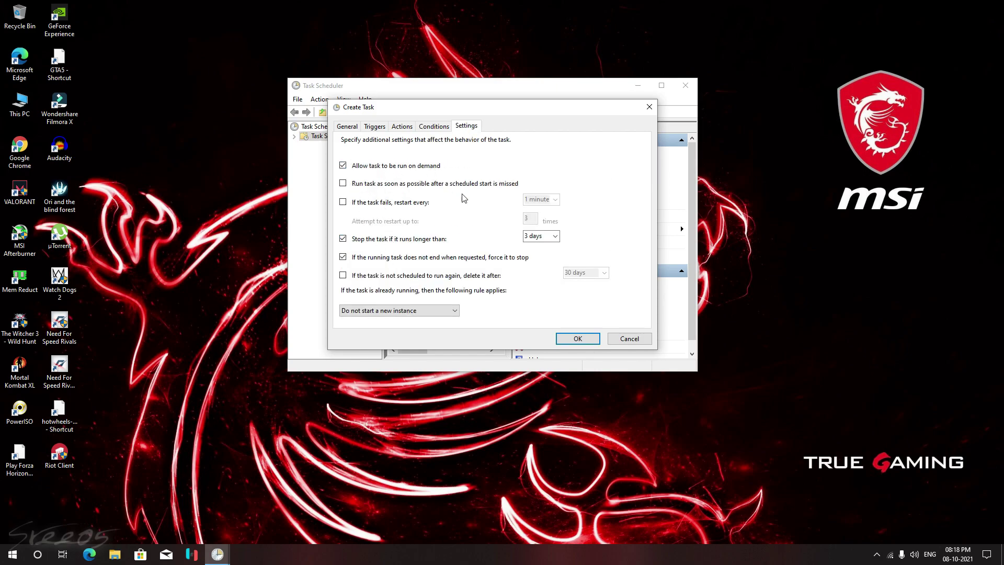
{"action": "mouse_move", "coordinate": [501, 108]}
{"action": "left_mouse_down"}
{"action": "mouse_move", "coordinate": [513, 139]}
{"action": "mouse_move", "coordinate": [507, 127]}
{"action": "left_mouse_up"}
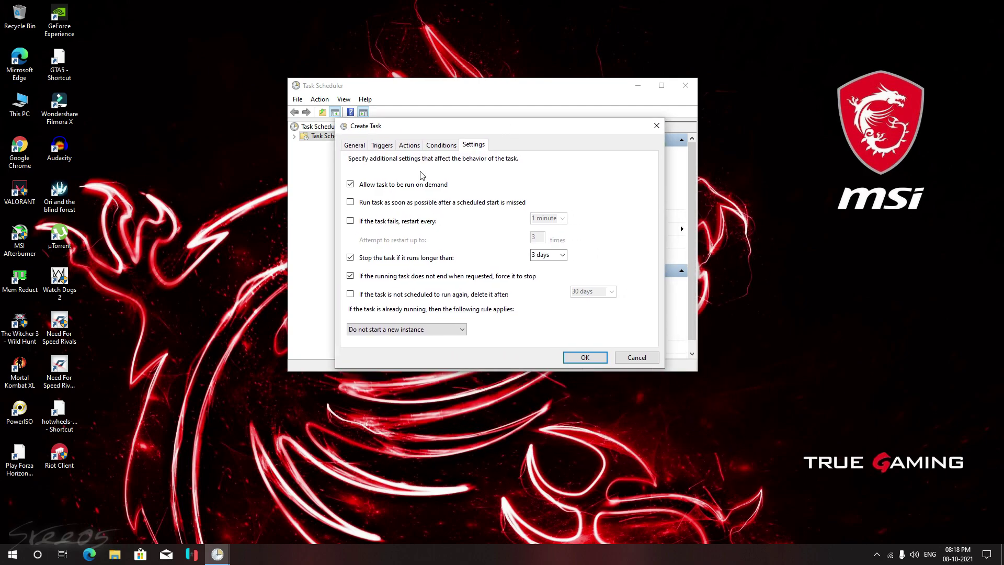
{"action": "left_click", "coordinate": [354, 149]}
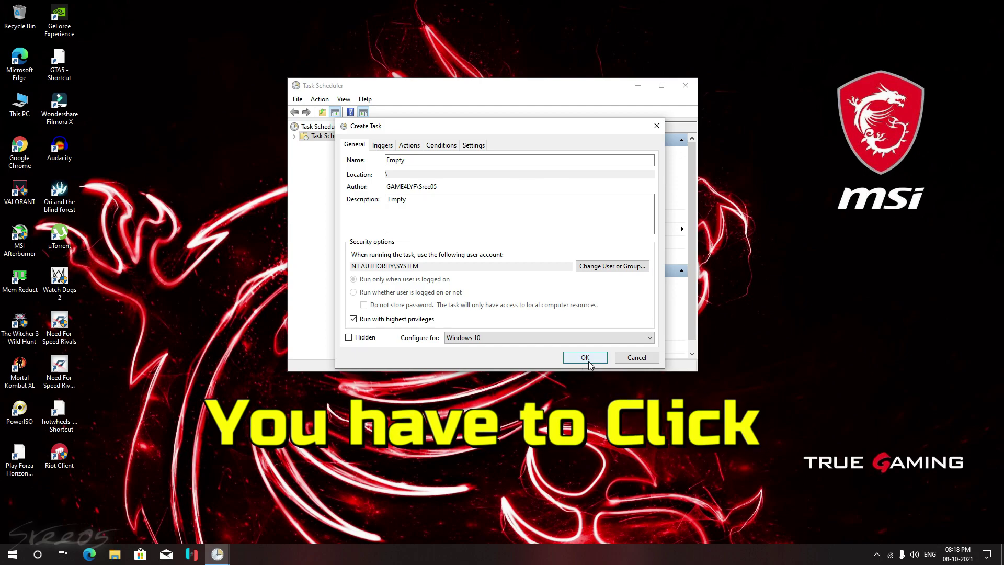
{"action": "left_click", "coordinate": [637, 361]}
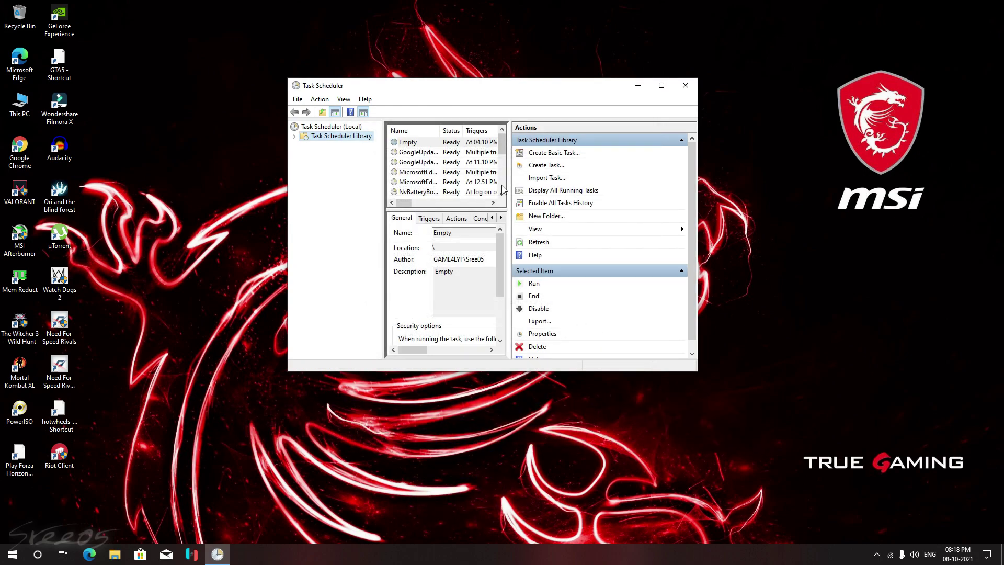
{"action": "left_click", "coordinate": [661, 85]}
{"action": "left_click", "coordinate": [57, 46]}
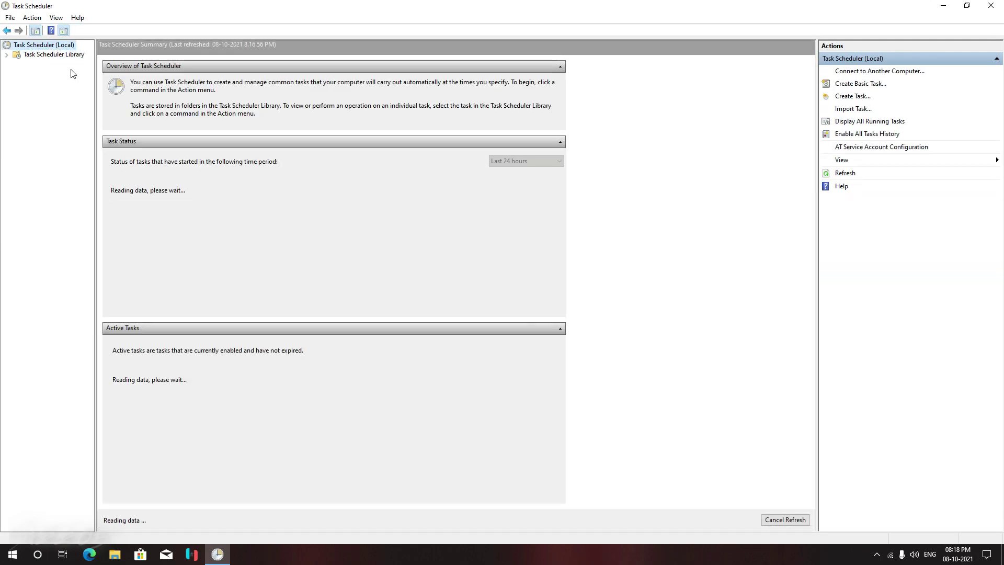
{"action": "left_click", "coordinate": [64, 57]}
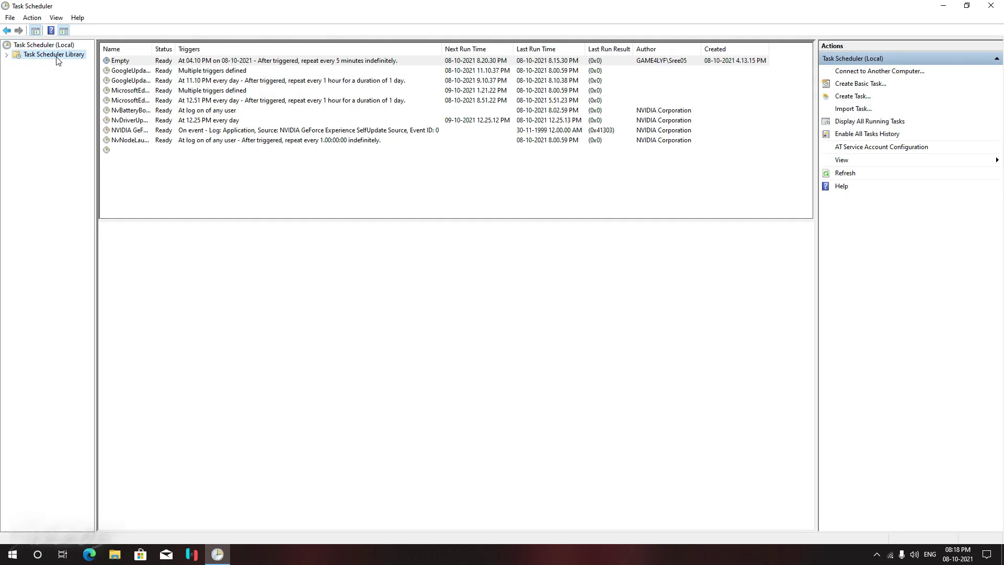
{"action": "left_click", "coordinate": [114, 61]}
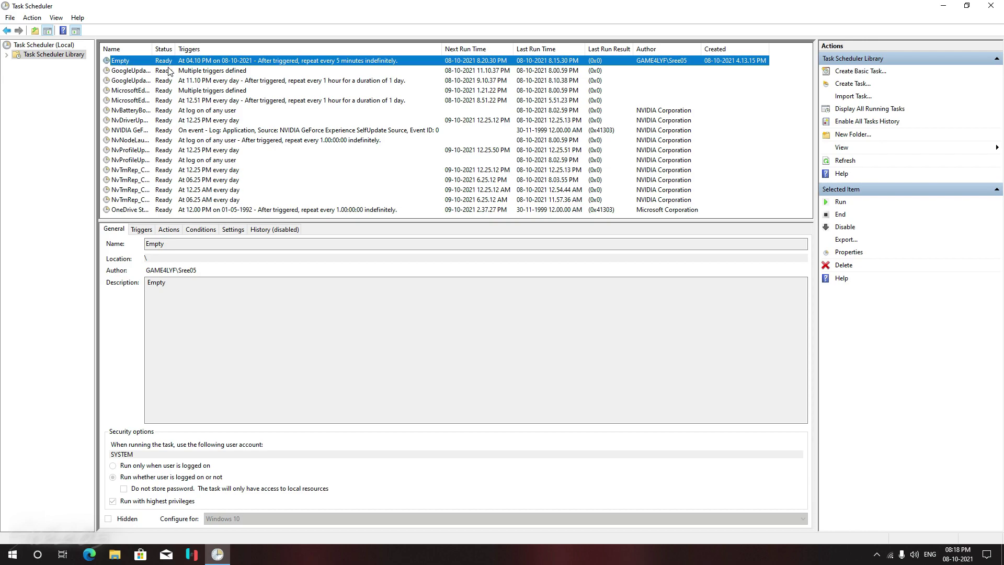
{"action": "double_click", "coordinate": [557, 4]}
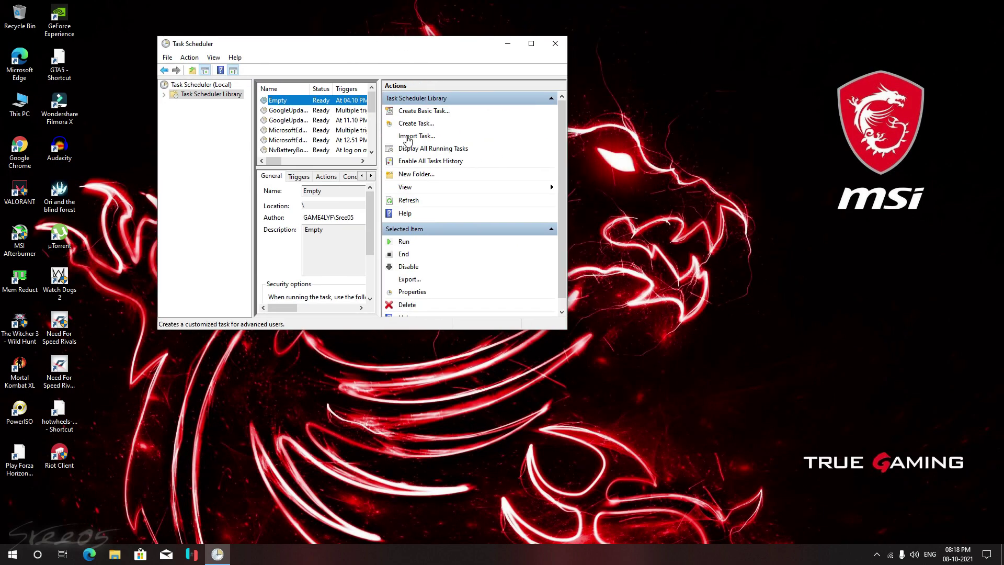
Open Task Manager from the taskbar and show the Memory performance page
{"action": "right_click", "coordinate": [495, 554]}
{"action": "left_click", "coordinate": [517, 513]}
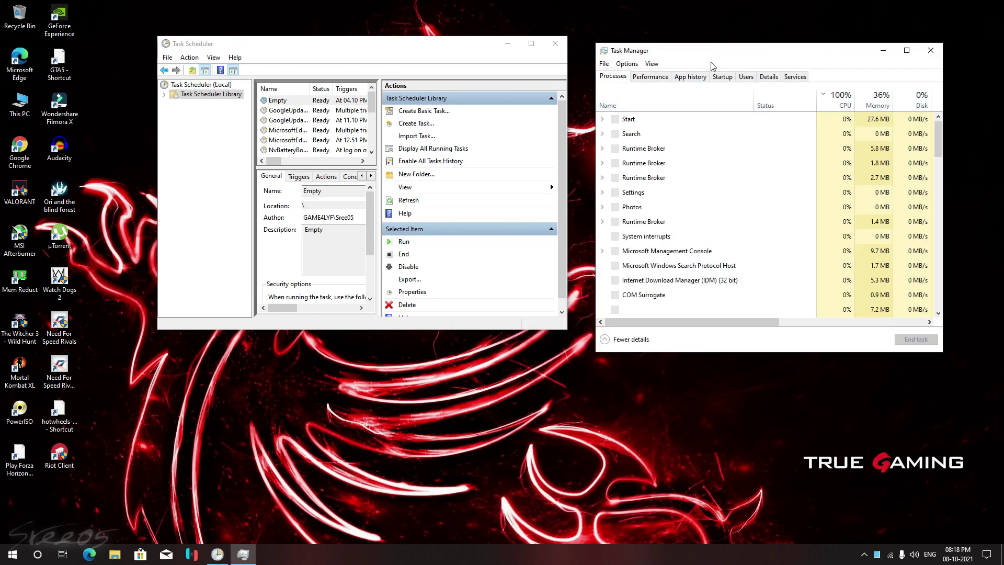
{"action": "left_click", "coordinate": [657, 83]}
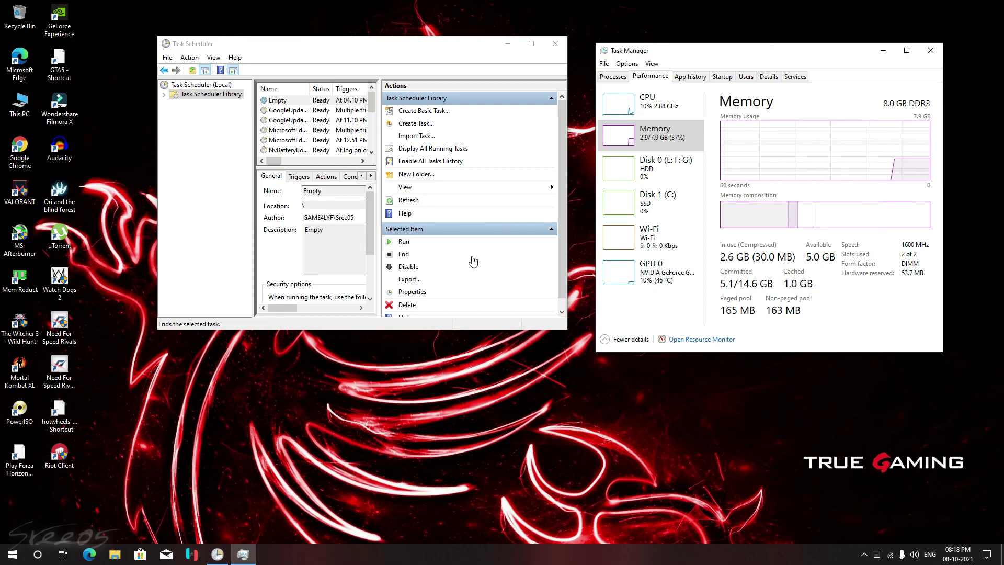
Run the Empty task now from Task Scheduler
{"action": "left_click", "coordinate": [404, 242]}
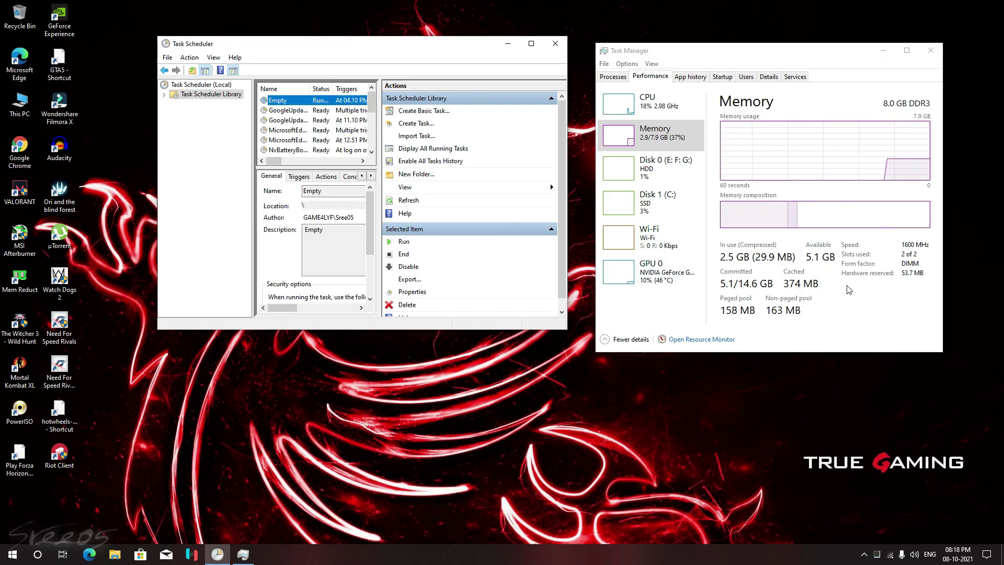